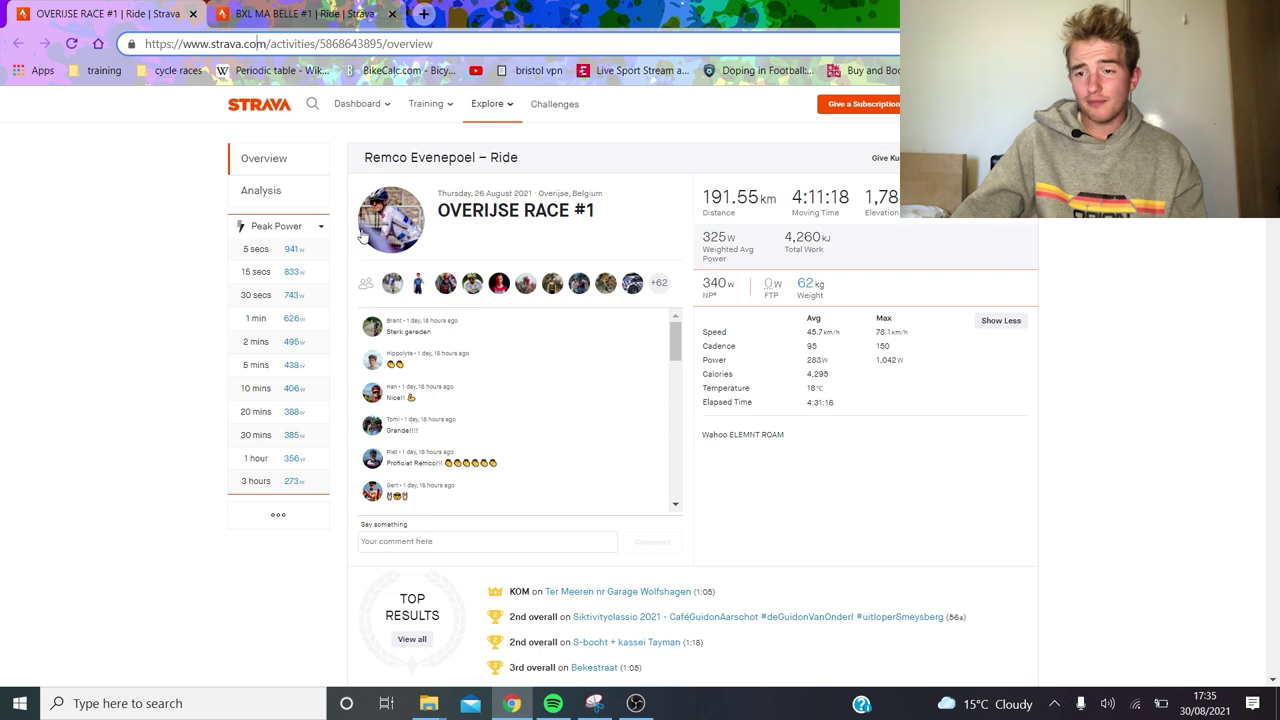
Open the analysis charts for the Overijse race ride
{"action": "left_click", "coordinate": [288, 198]}
{"action": "scroll", "coordinate": [443, 212], "scroll_direction": "down", "scroll_amount": 2}
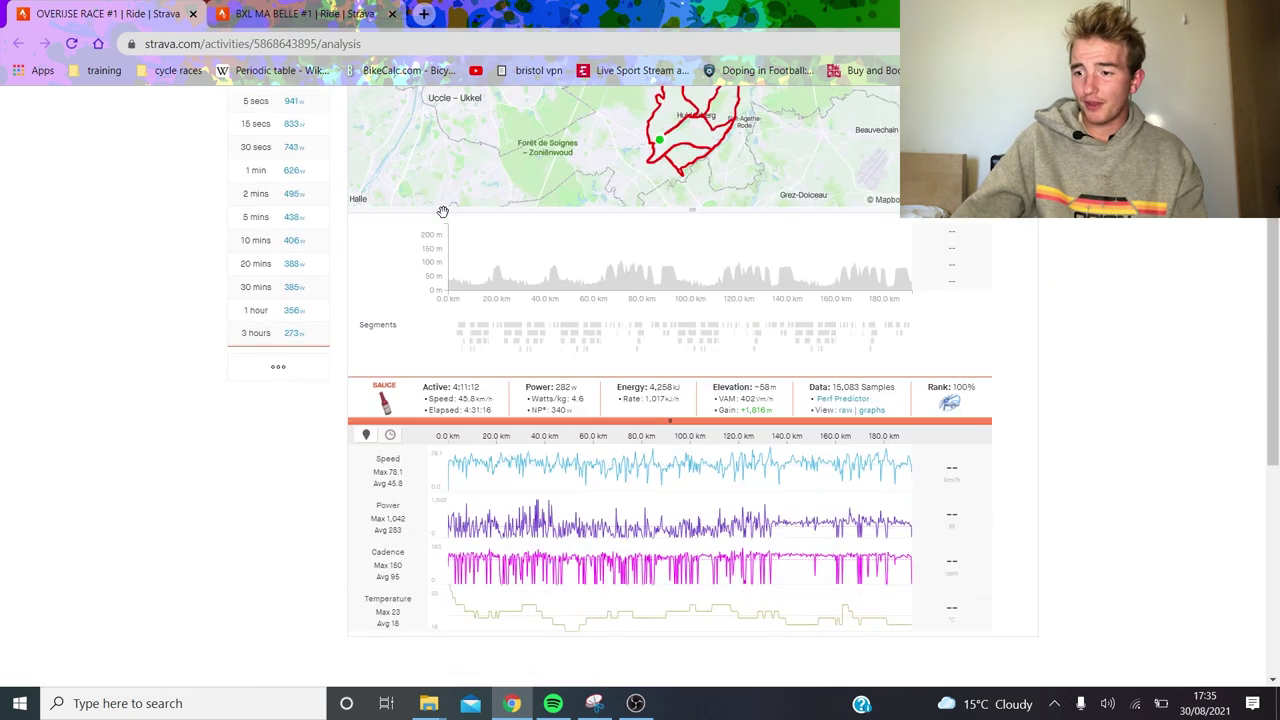
{"action": "scroll", "coordinate": [451, 209], "scroll_direction": "down", "scroll_amount": 1}
{"action": "scroll", "coordinate": [480, 200], "scroll_direction": "up", "scroll_amount": 1}
{"action": "scroll", "coordinate": [857, 414], "scroll_direction": "up", "scroll_amount": 1}
{"action": "scroll", "coordinate": [940, 348], "scroll_direction": "down", "scroll_amount": 2}
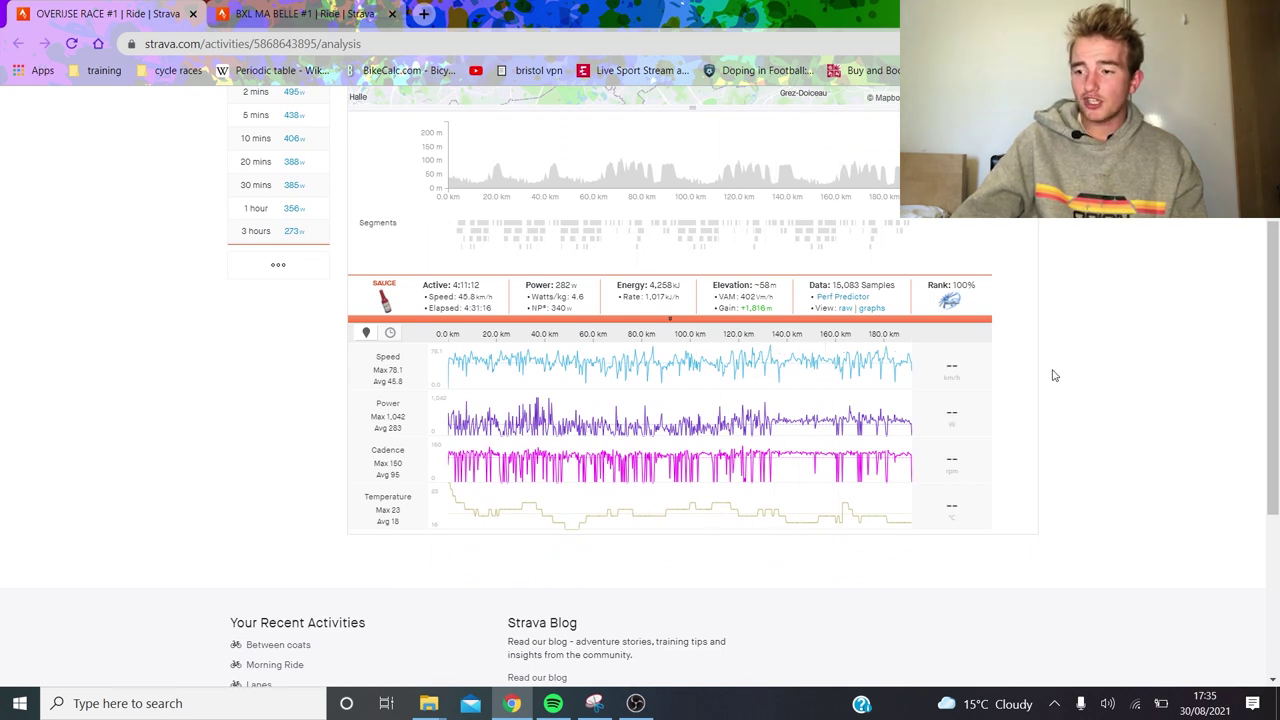
Select the first ~133 km on the elevation chart, then clear back to the full ride
{"action": "left_click_drag", "start_coordinate": [772, 406], "coordinate": [286, 449]}
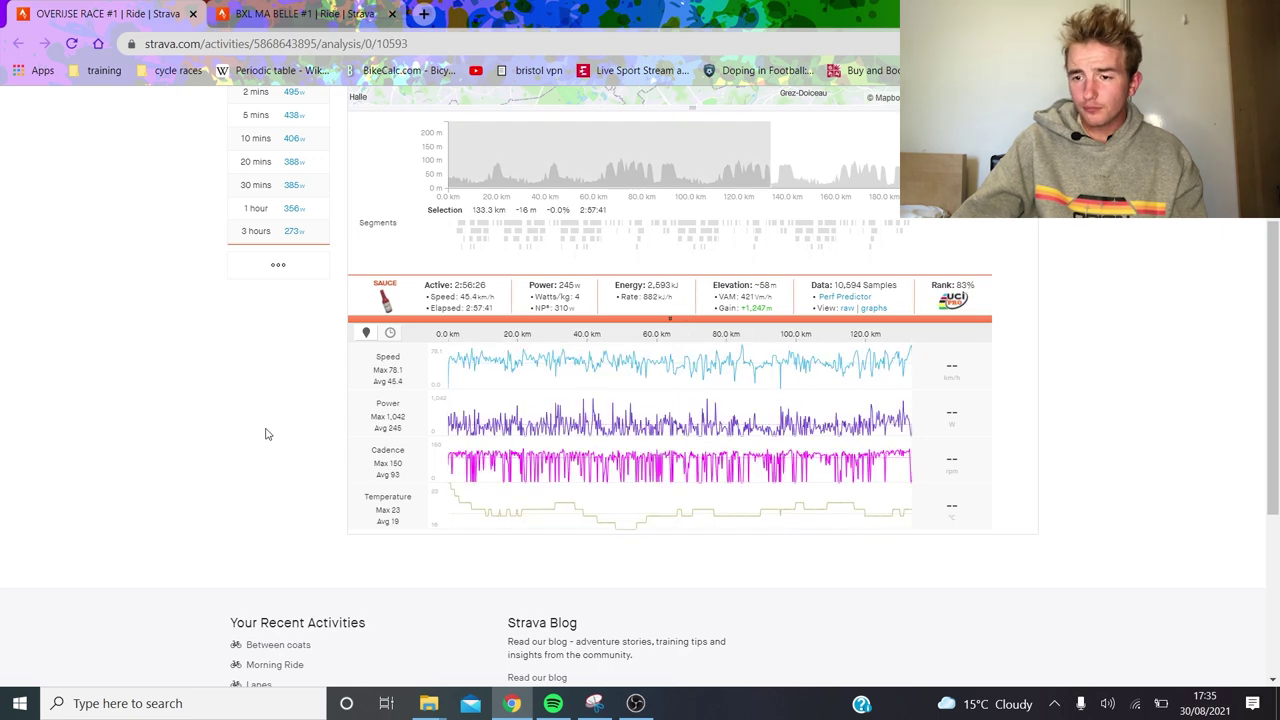
{"action": "scroll", "coordinate": [517, 405], "scroll_direction": "up", "scroll_amount": 2}
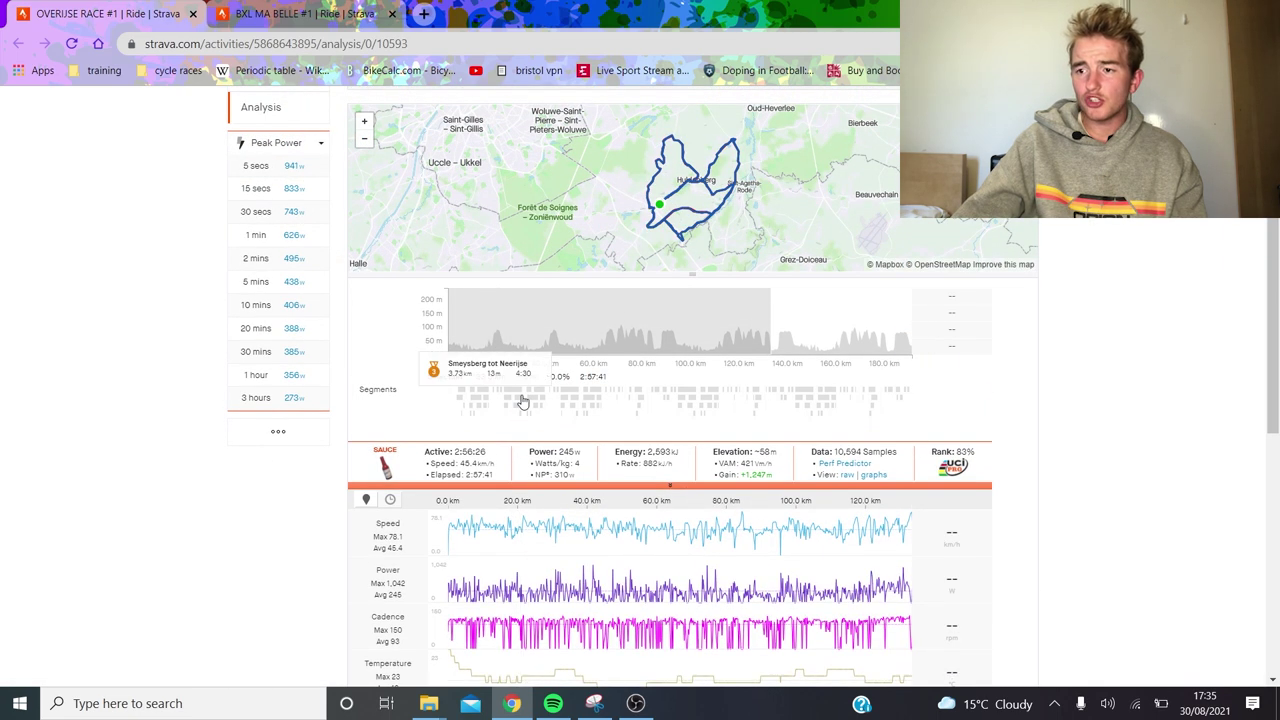
{"action": "scroll", "coordinate": [521, 400], "scroll_direction": "down", "scroll_amount": 1}
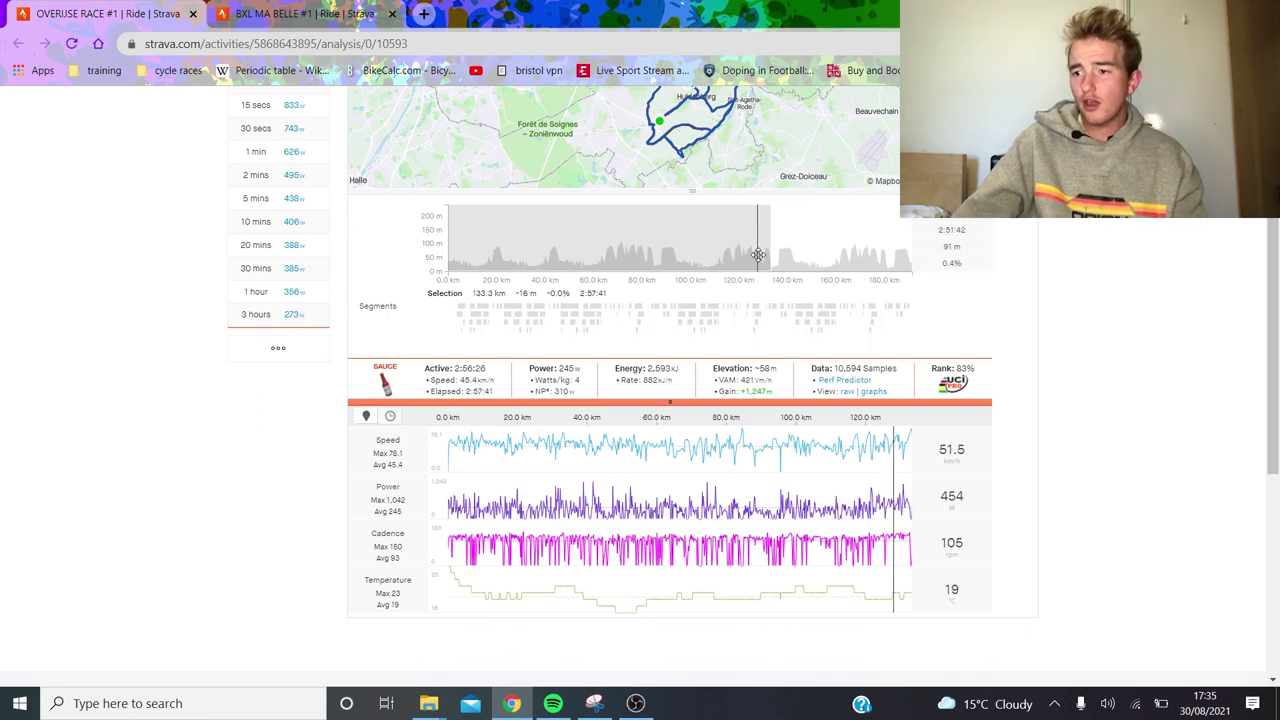
{"action": "left_click", "coordinate": [794, 250]}
{"action": "scroll", "coordinate": [309, 236], "scroll_direction": "up", "scroll_amount": 1}
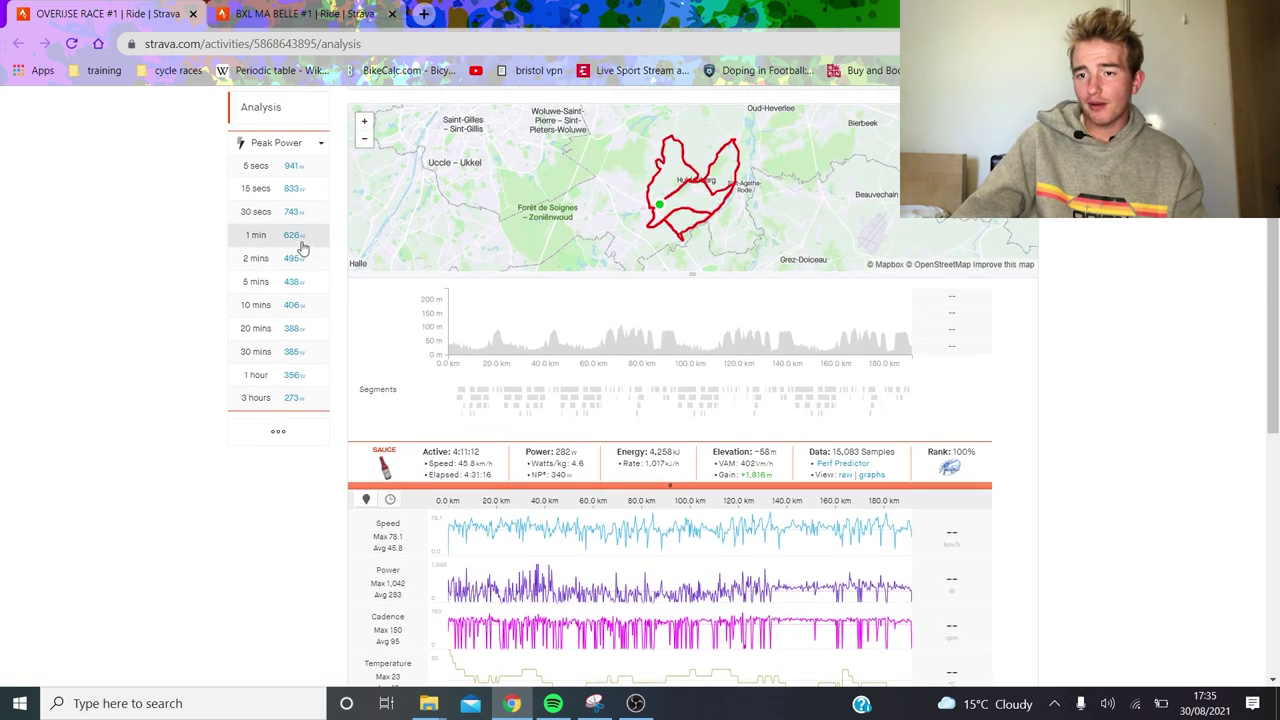
{"action": "left_click", "coordinate": [300, 240]}
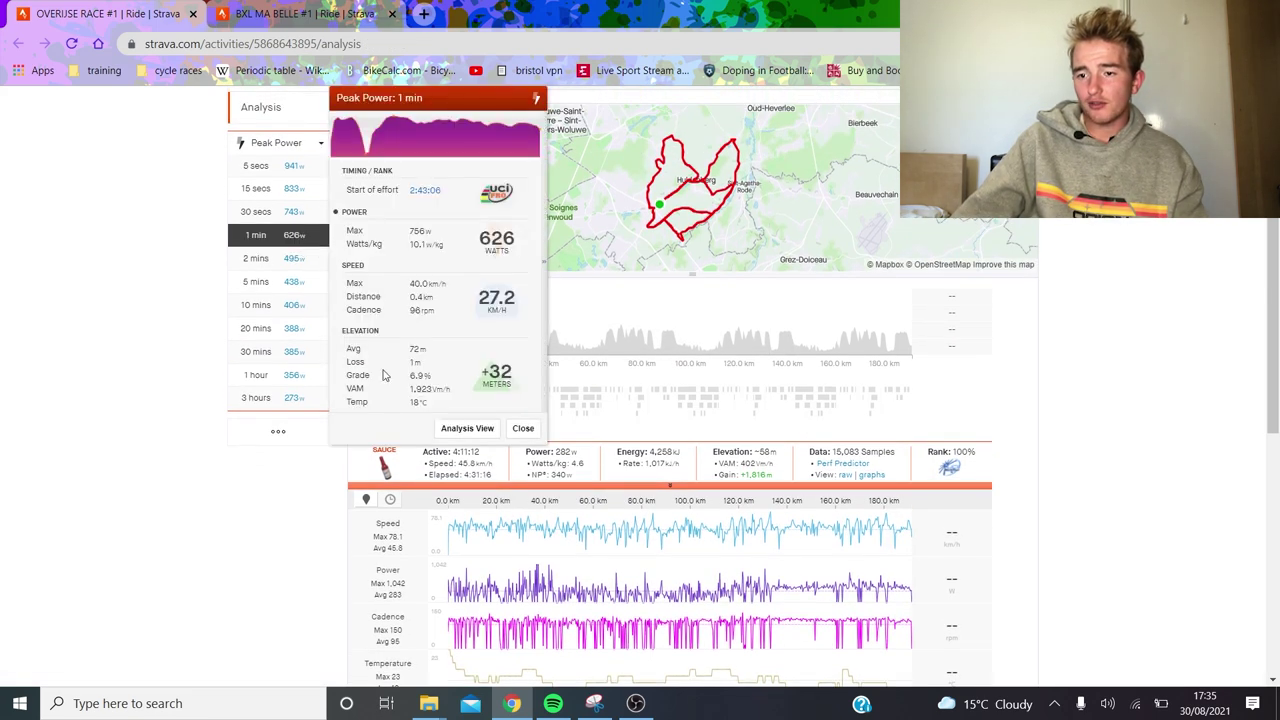
{"action": "left_click", "coordinate": [450, 427]}
{"action": "scroll", "coordinate": [470, 410], "scroll_direction": "down", "scroll_amount": 1}
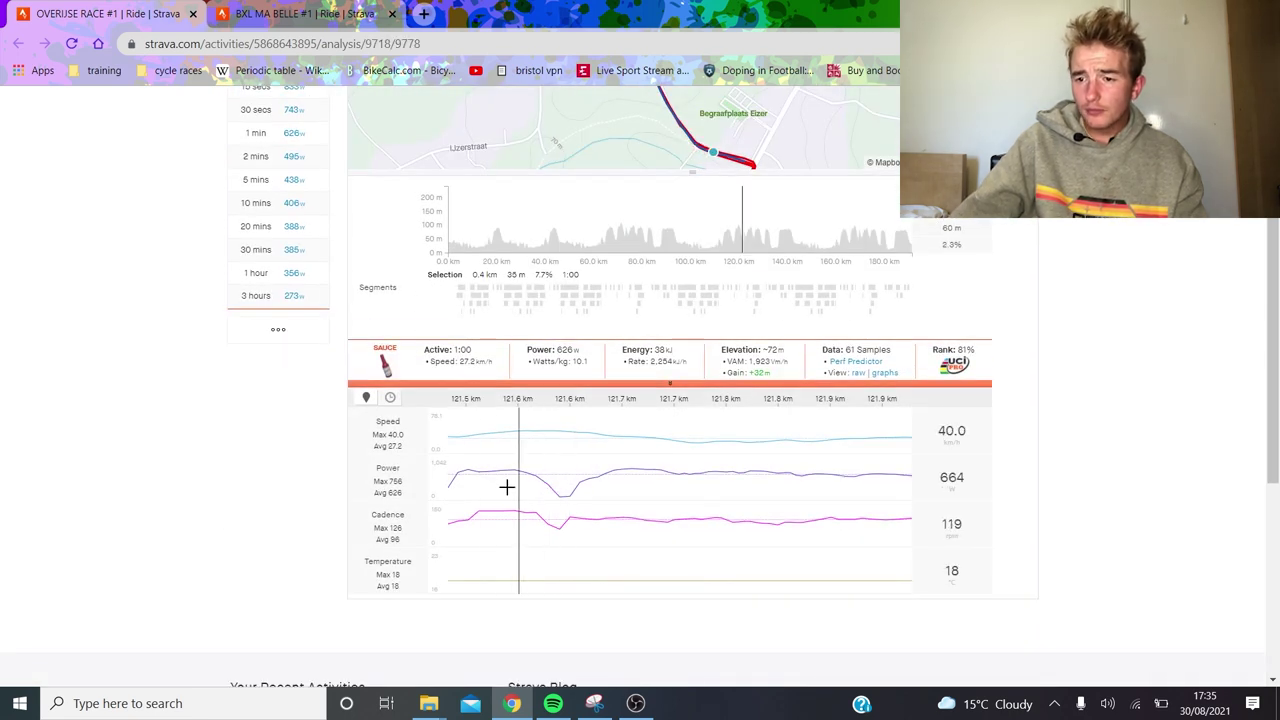
{"action": "left_click", "coordinate": [749, 449]}
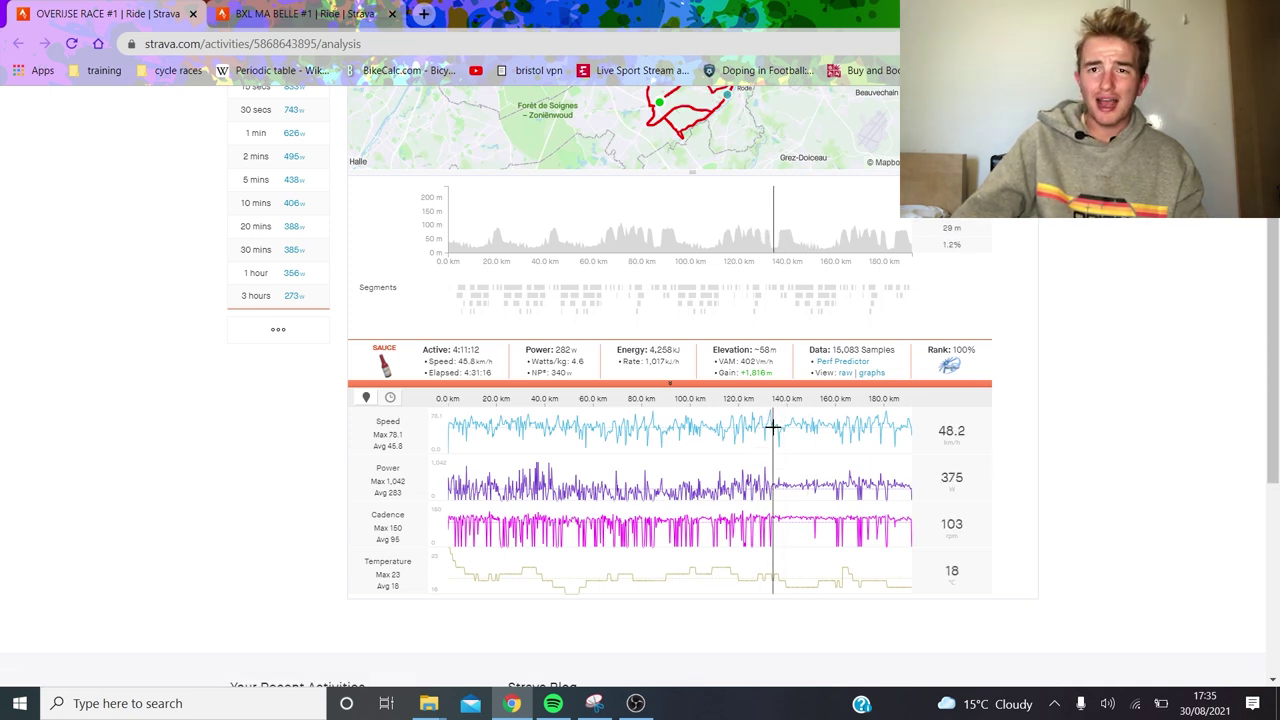
{"action": "left_click_drag", "start_coordinate": [773, 427], "coordinate": [492, 450]}
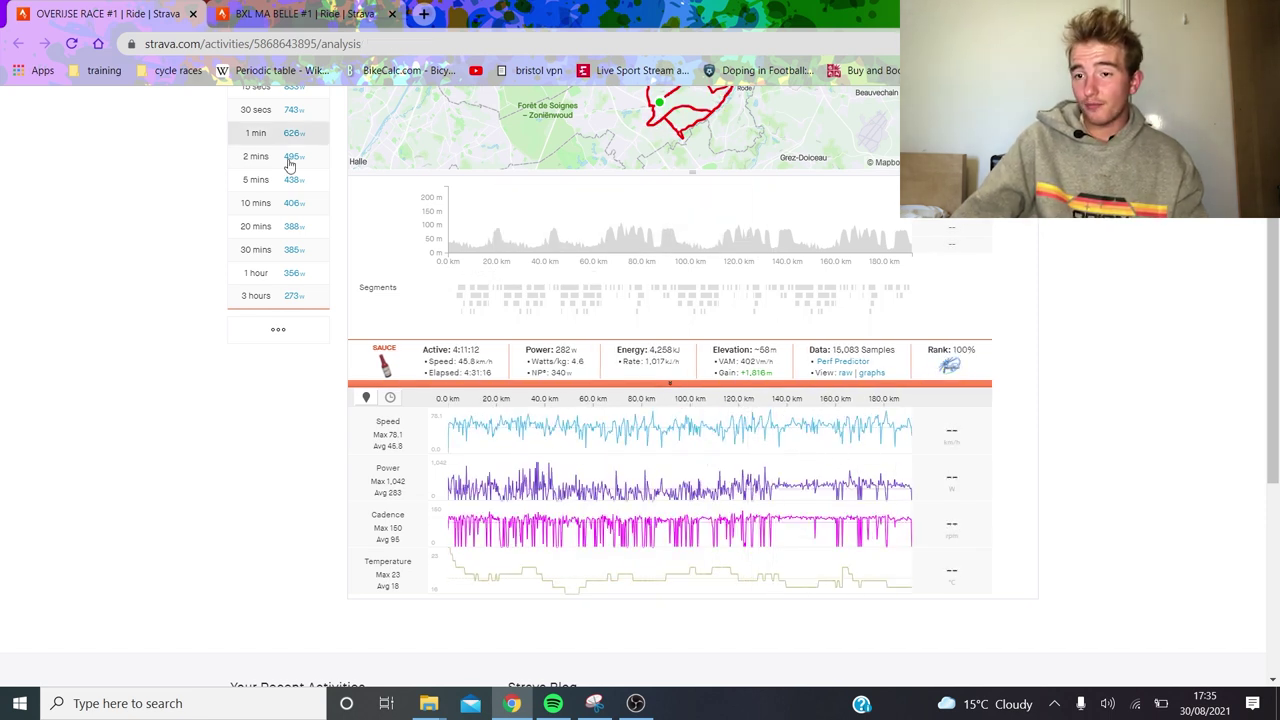
{"action": "left_click", "coordinate": [311, 190]}
Switch the best-efforts list to Peak NP* and open the 20-minute effort (440 W)
{"action": "left_click", "coordinate": [289, 125]}
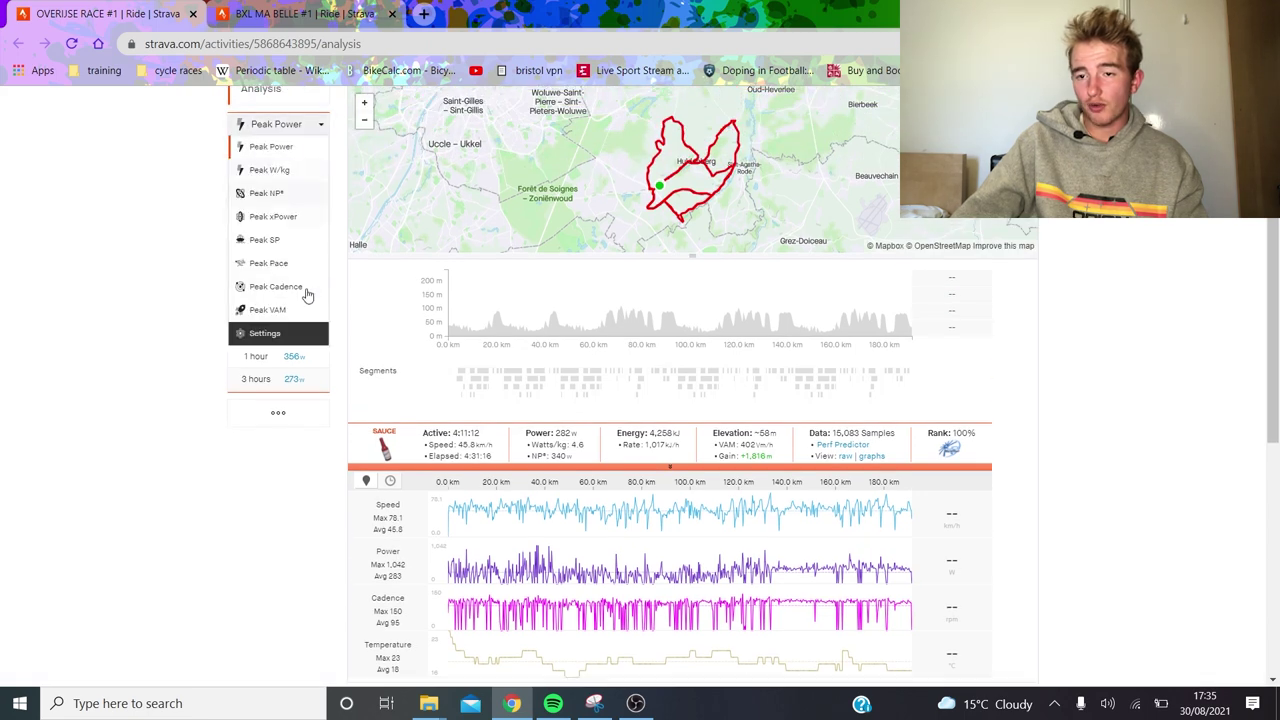
{"action": "left_click", "coordinate": [285, 192]}
{"action": "left_click", "coordinate": [300, 193]}
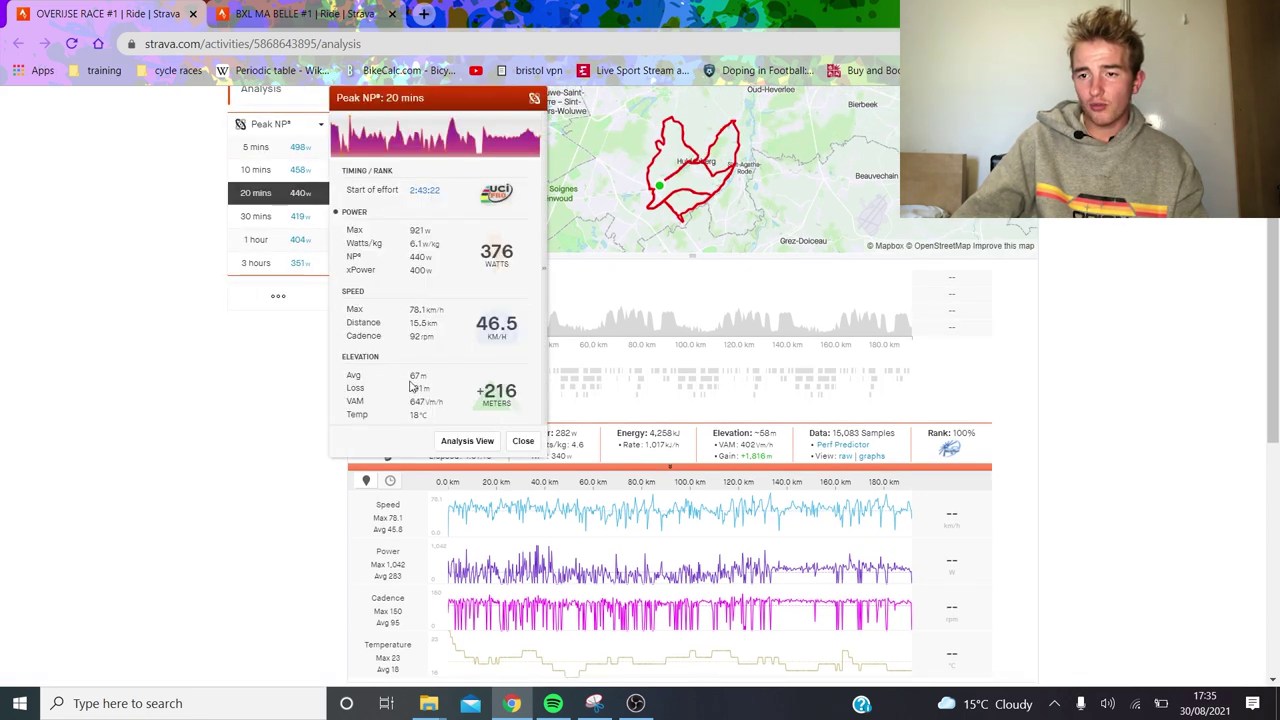
Zoom to the 20-minute NP* effort, narrow it to 9.4 km, then return to the full ride
{"action": "left_click", "coordinate": [459, 443]}
{"action": "scroll", "coordinate": [820, 439], "scroll_direction": "down", "scroll_amount": 2}
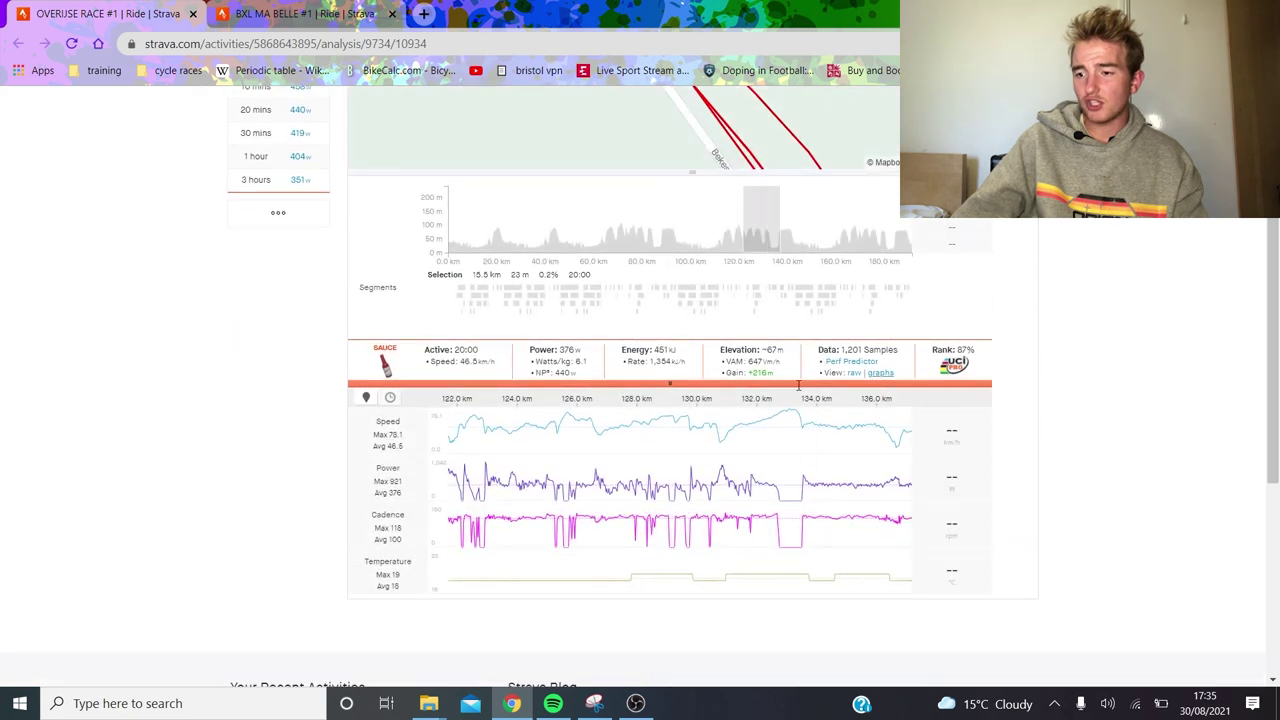
{"action": "left_click_drag", "start_coordinate": [770, 530], "coordinate": [500, 537]}
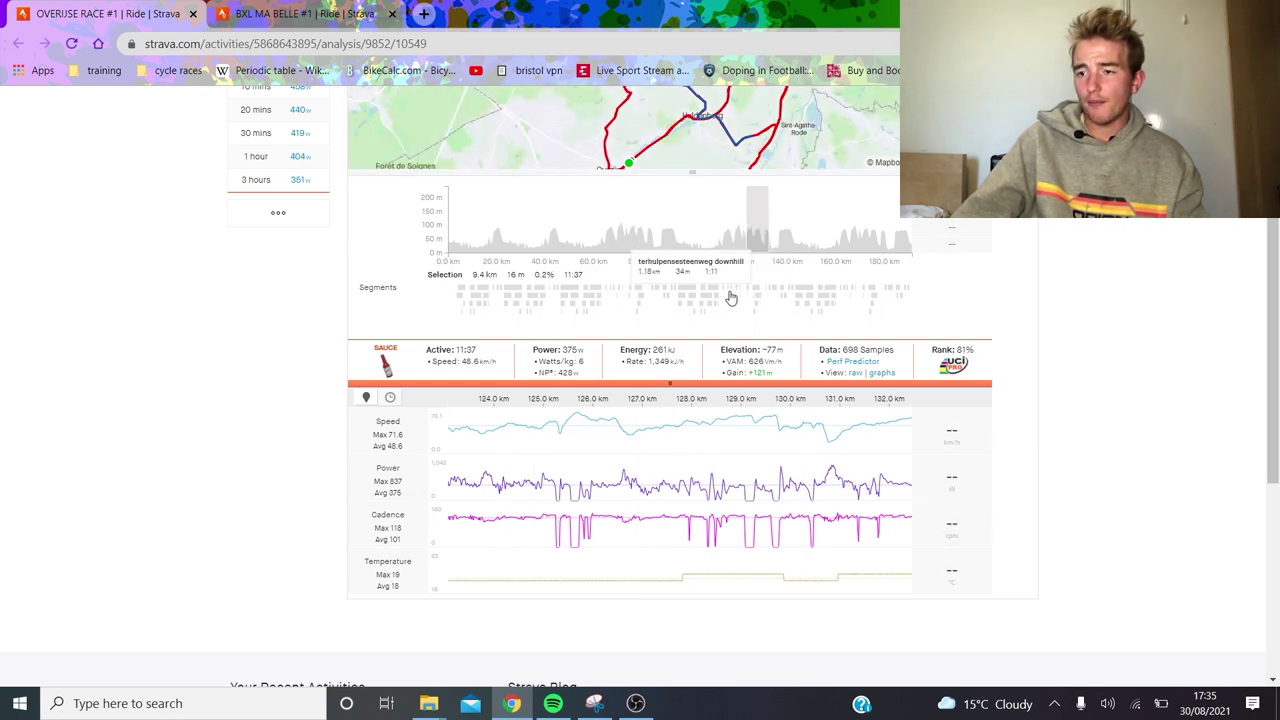
{"action": "left_click", "coordinate": [790, 237]}
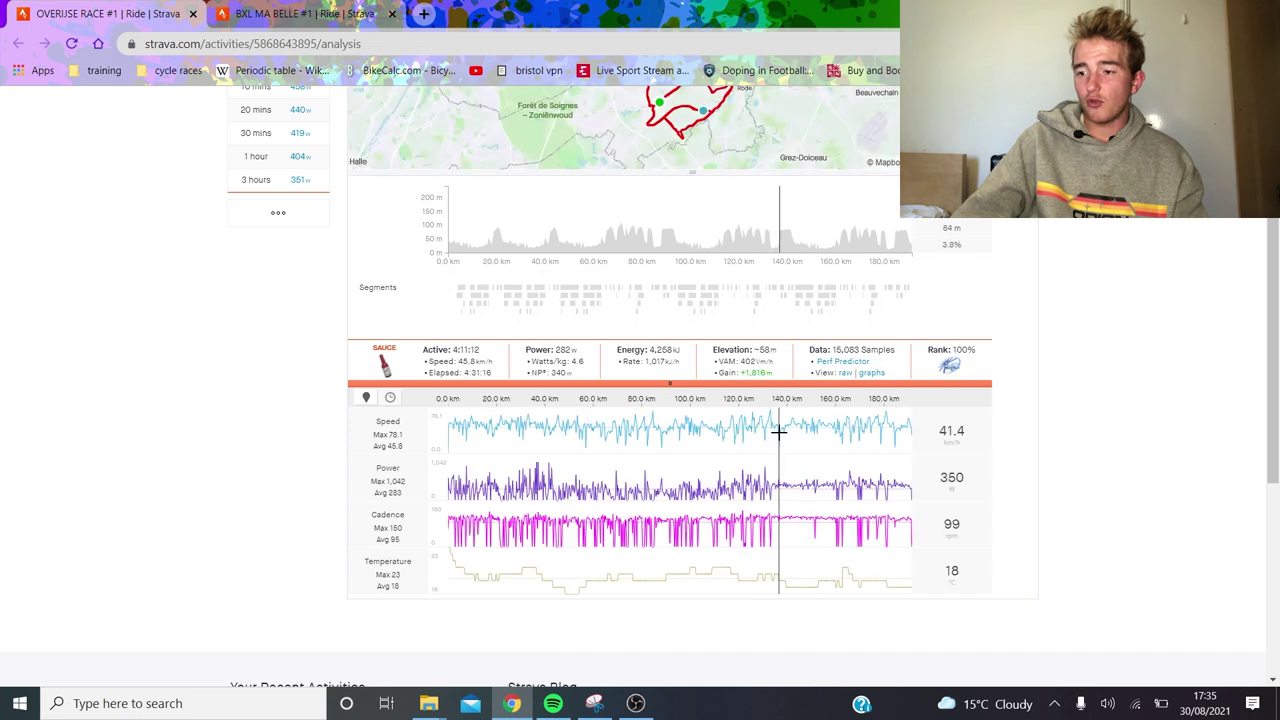
Select about 134 km to the finish: 57.1 km averaging 371 W, 390 W NP
{"action": "left_click_drag", "start_coordinate": [771, 433], "coordinate": [1137, 351]}
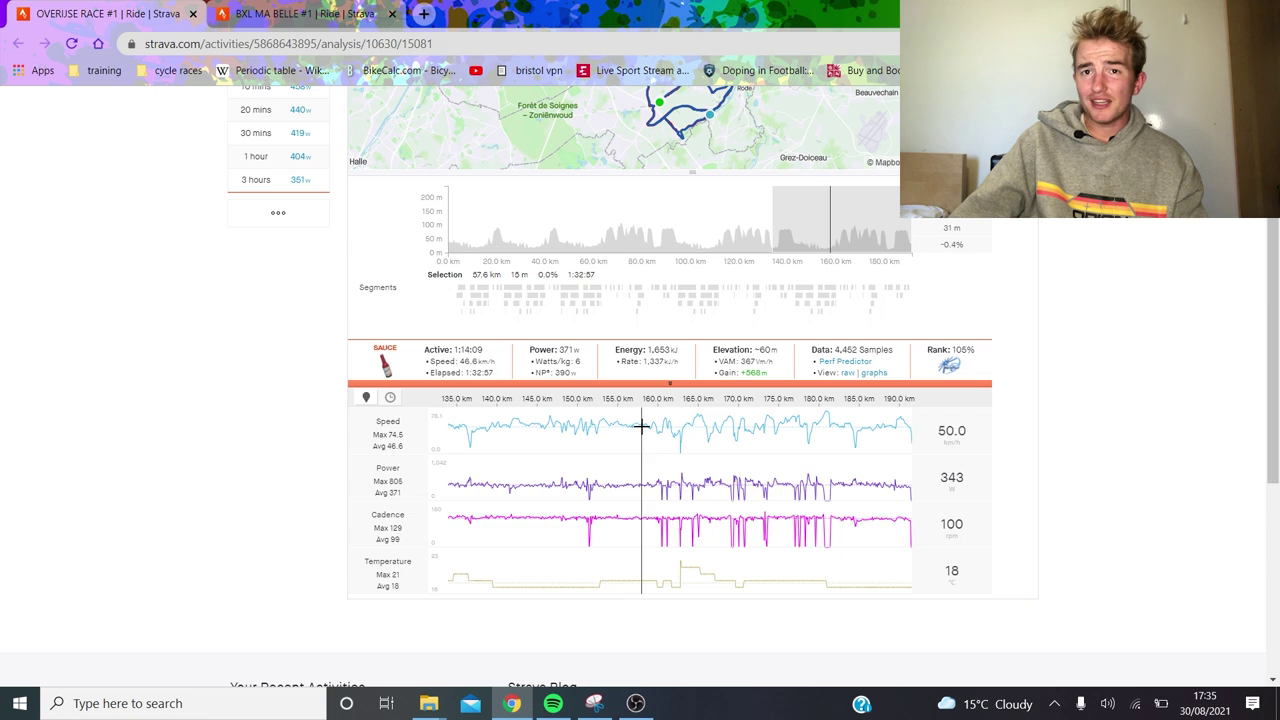
{"action": "left_click_drag", "start_coordinate": [654, 414], "coordinate": [167, 418]}
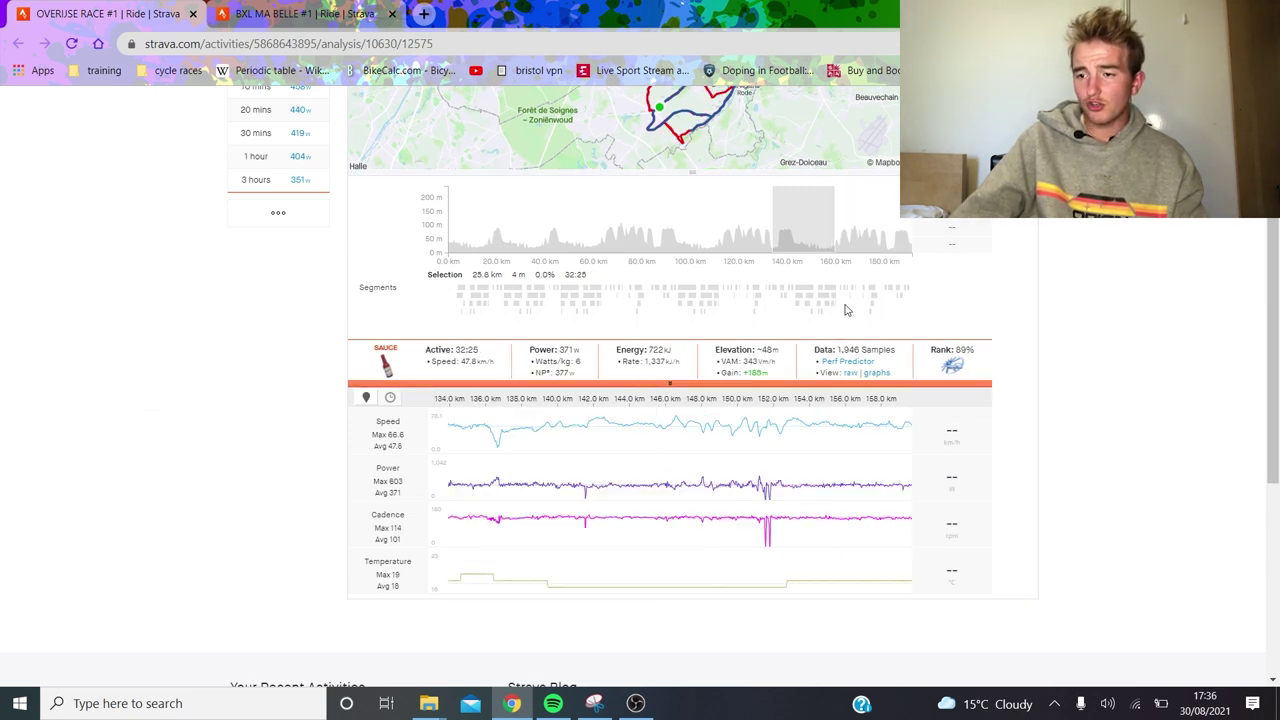
{"action": "left_click", "coordinate": [762, 228]}
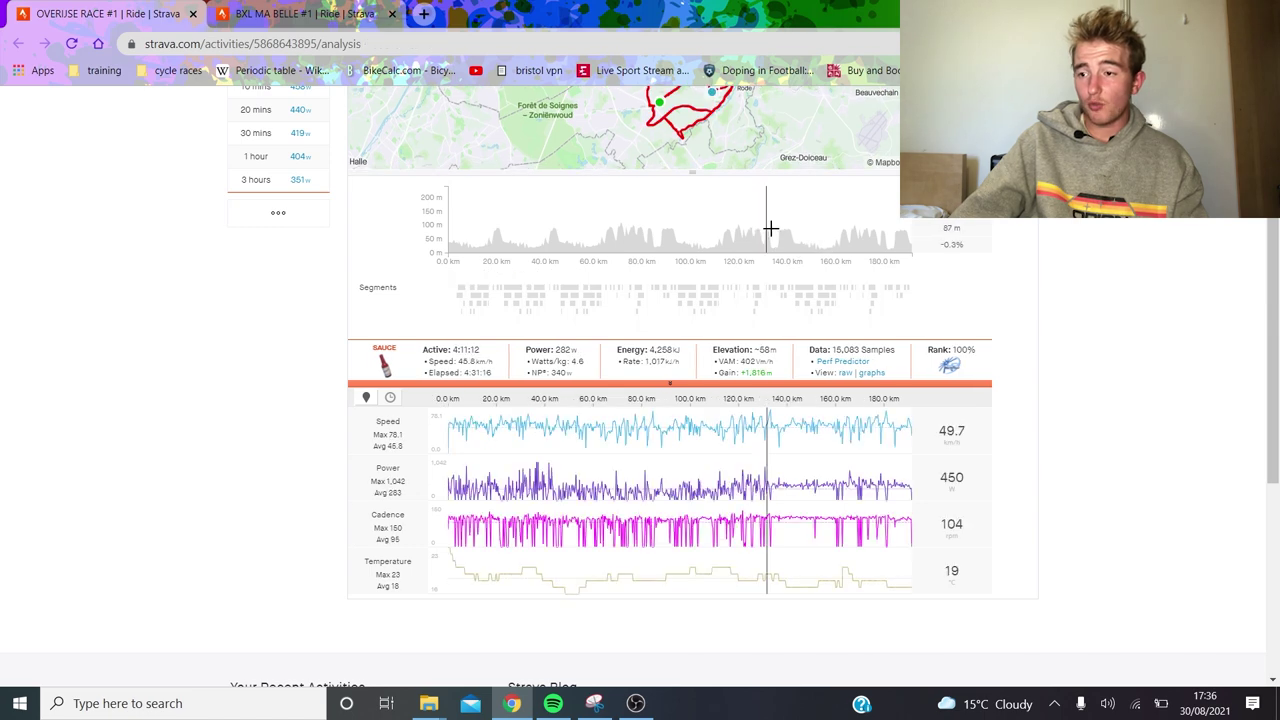
{"action": "left_click_drag", "start_coordinate": [770, 228], "coordinate": [912, 230]}
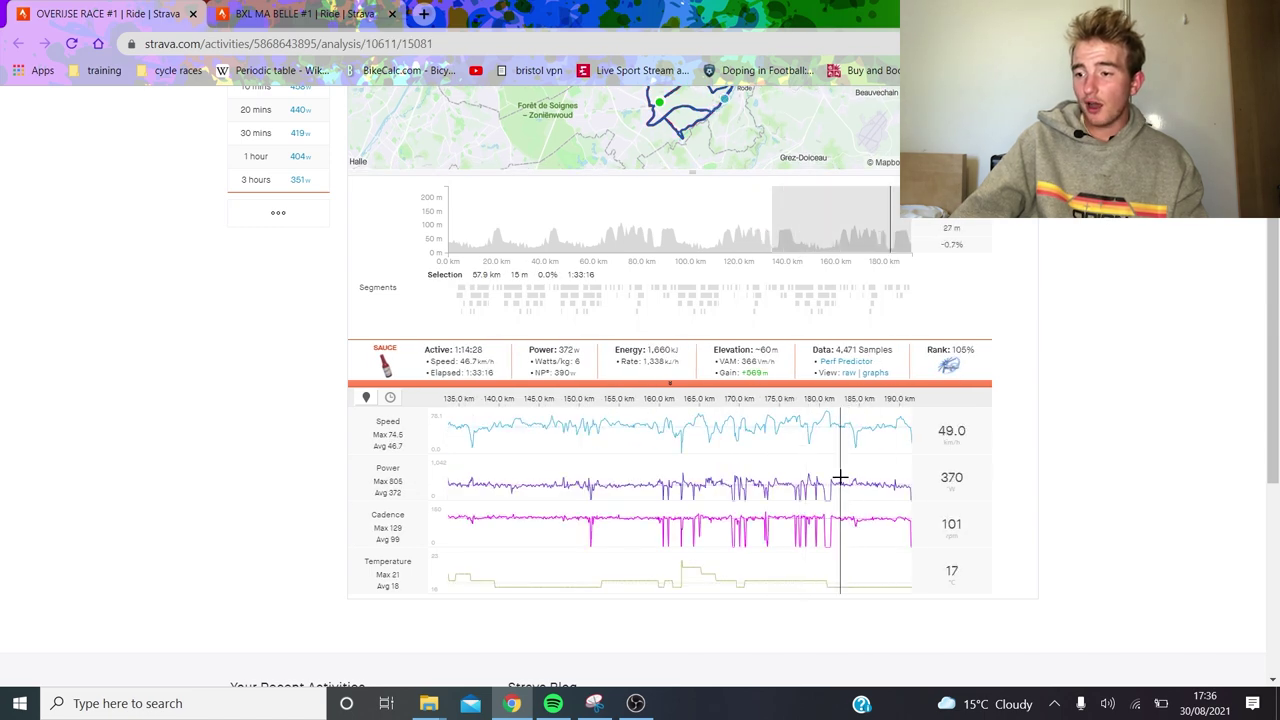
{"action": "left_click_drag", "start_coordinate": [836, 479], "coordinate": [1074, 450]}
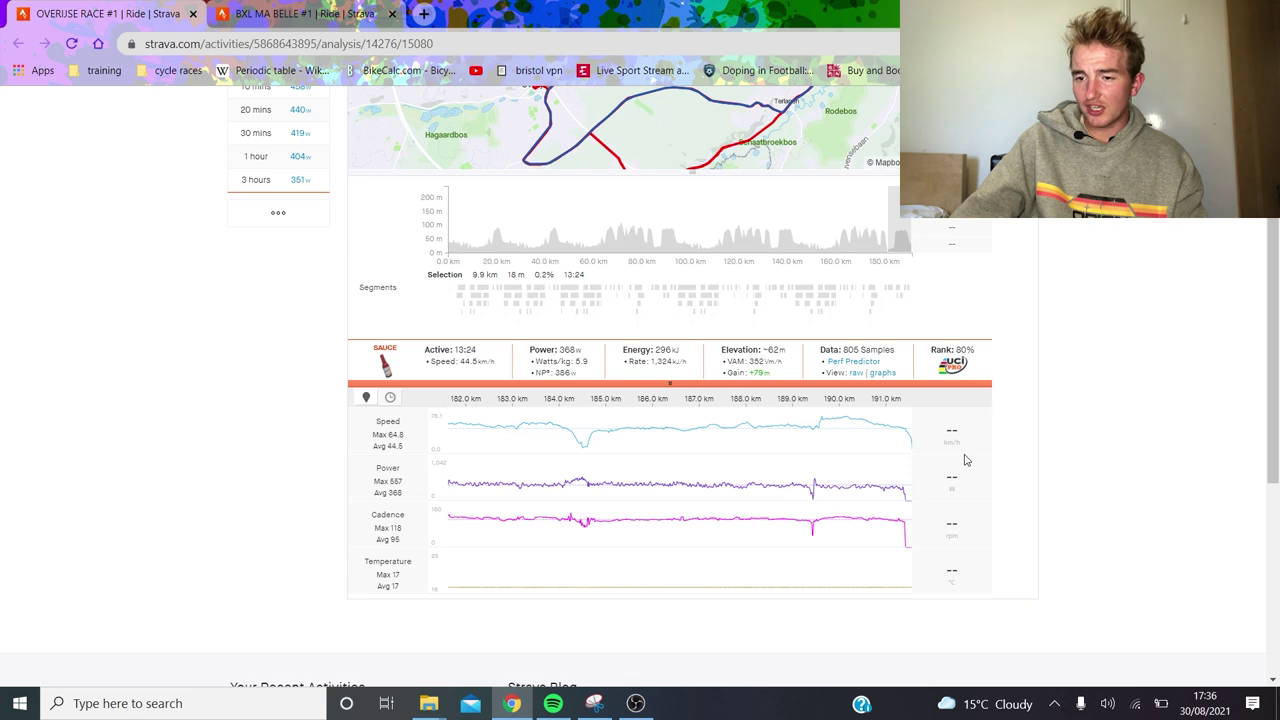
{"action": "left_click", "coordinate": [827, 217]}
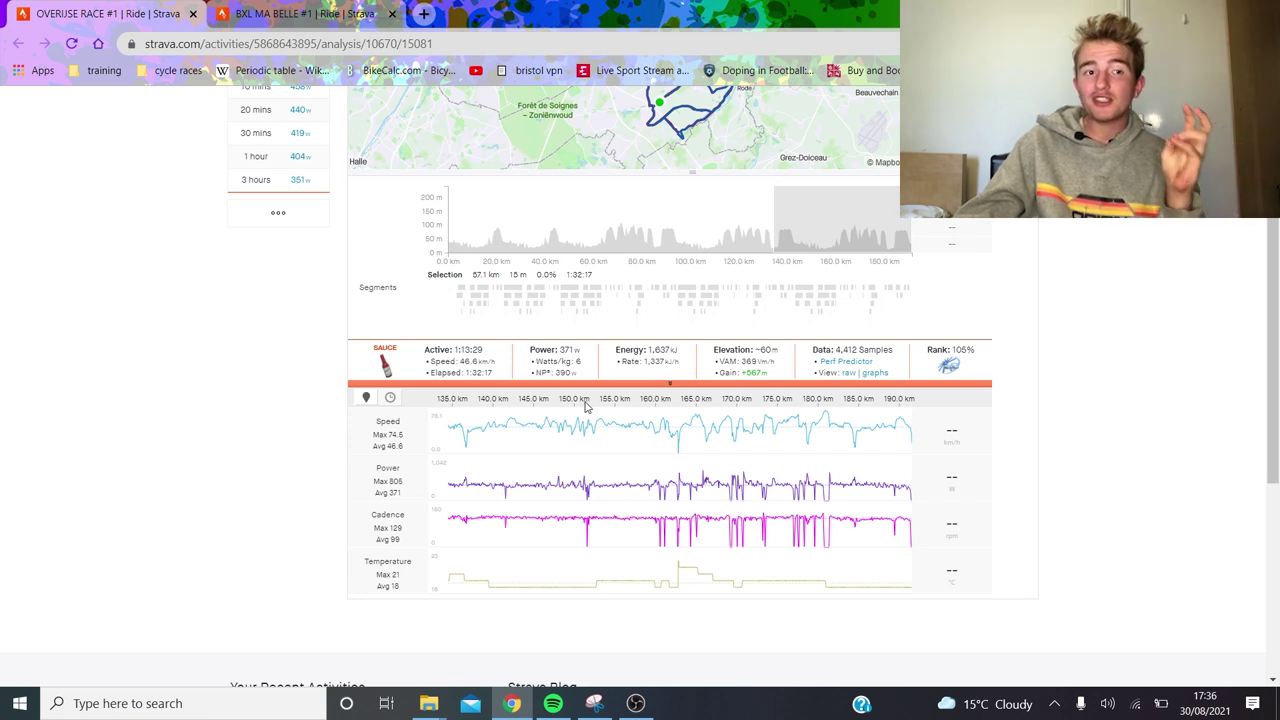
{"action": "mouse_move", "coordinate": [681, 538]}
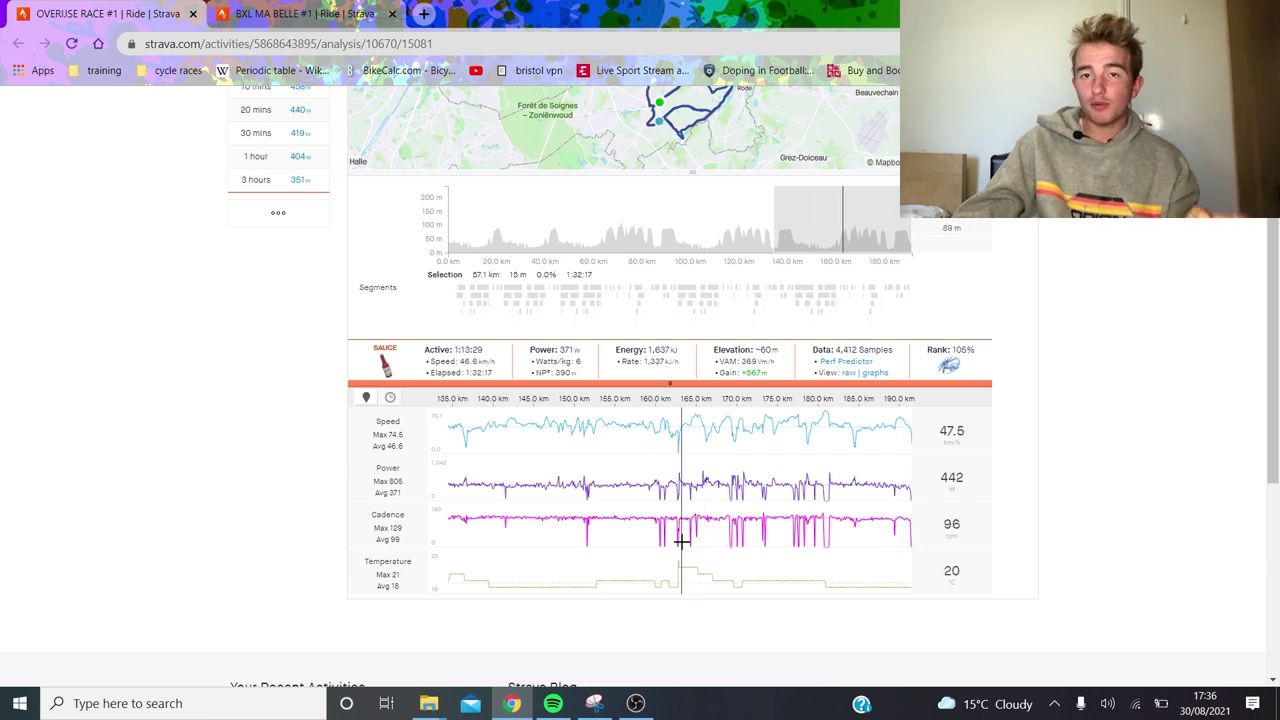
Reselect the final stretch from ~140 km: 55.9 km, 46.6 km/h, 6 W/kg
{"action": "left_click_drag", "start_coordinate": [655, 553], "coordinate": [6, 594]}
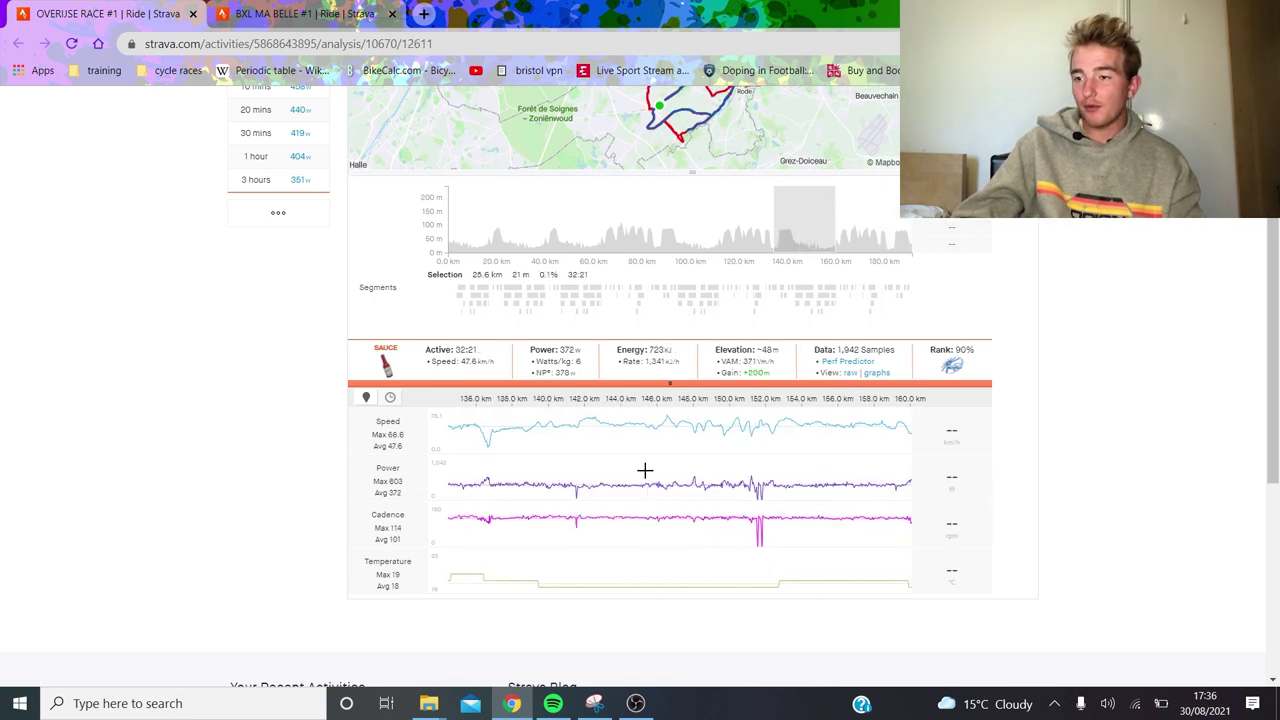
{"action": "left_click_drag", "start_coordinate": [646, 471], "coordinate": [1222, 476]}
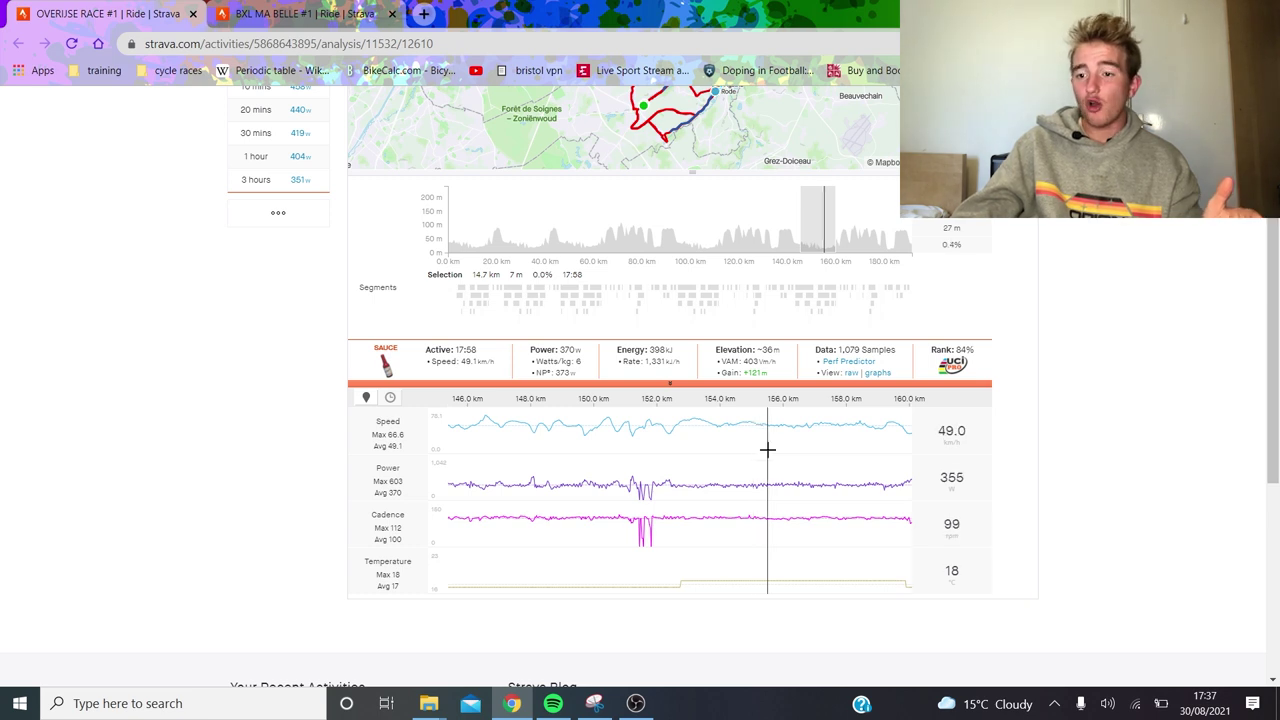
{"action": "left_click", "coordinate": [853, 245]}
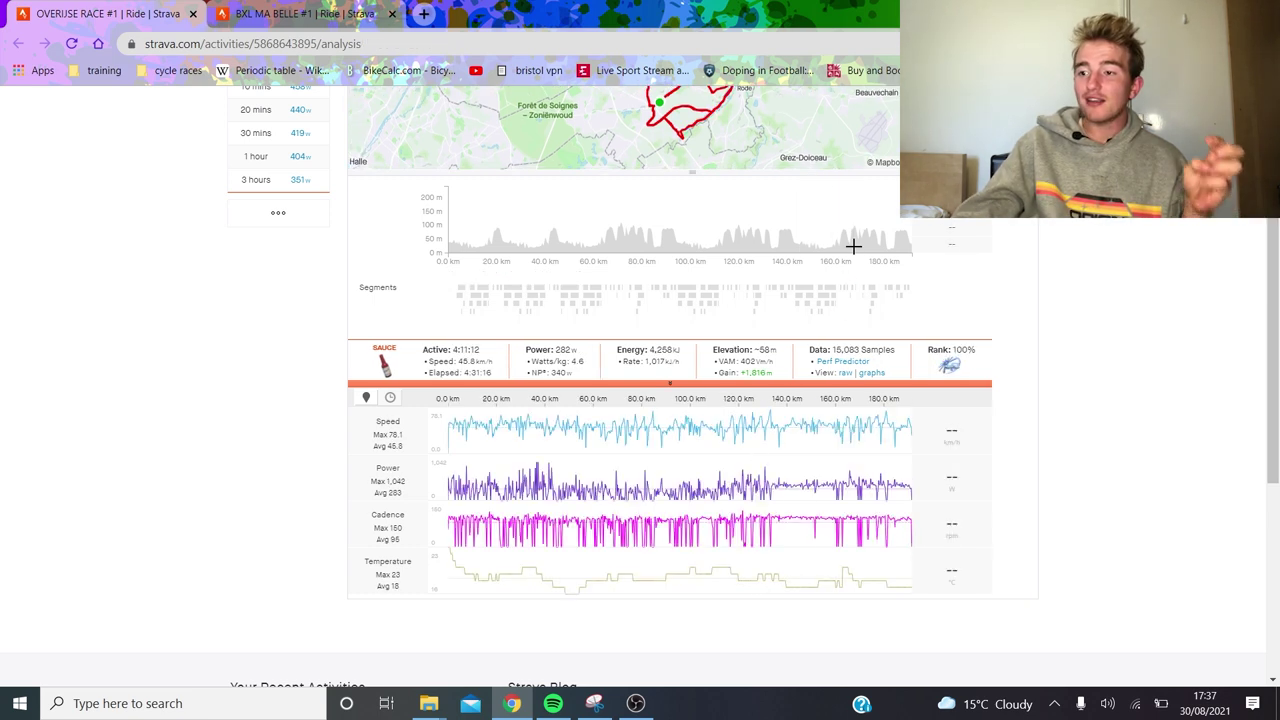
{"action": "left_click_drag", "start_coordinate": [775, 243], "coordinate": [1143, 228]}
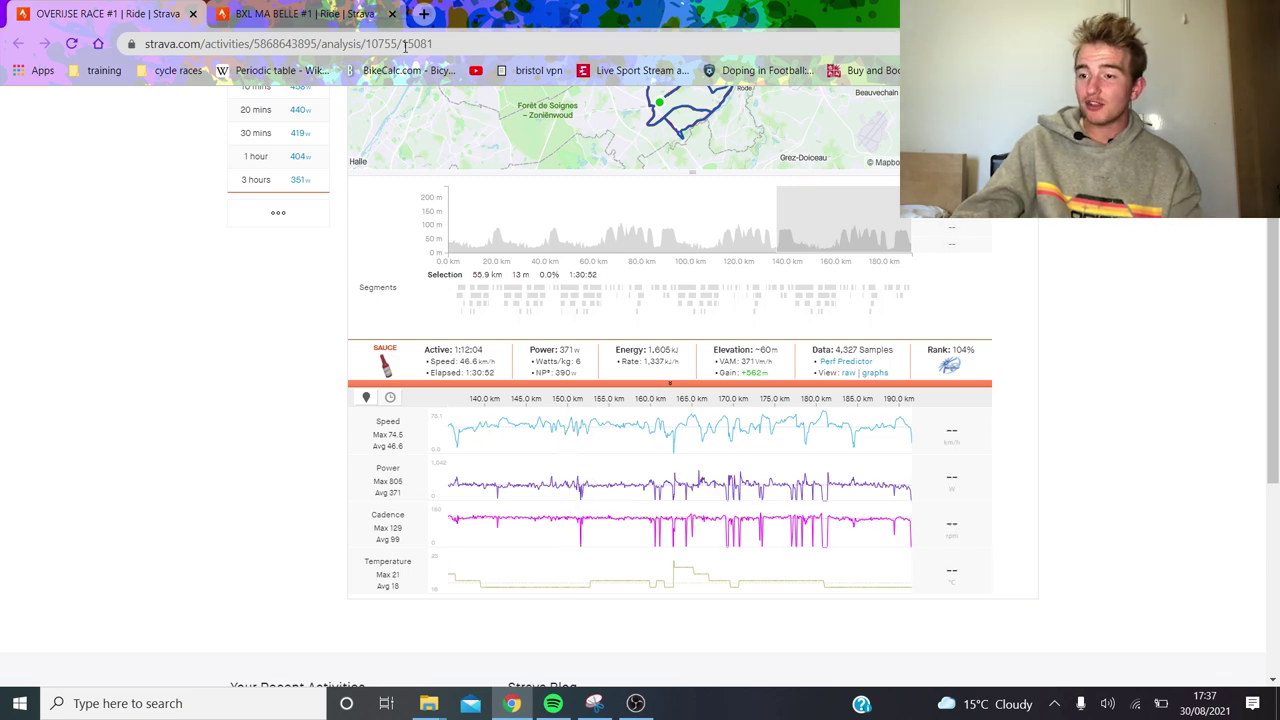
Open the analysis charts for the BXL MA BELLE #1 ride
{"action": "left_click", "coordinate": [314, 8]}
{"action": "left_click", "coordinate": [305, 191]}
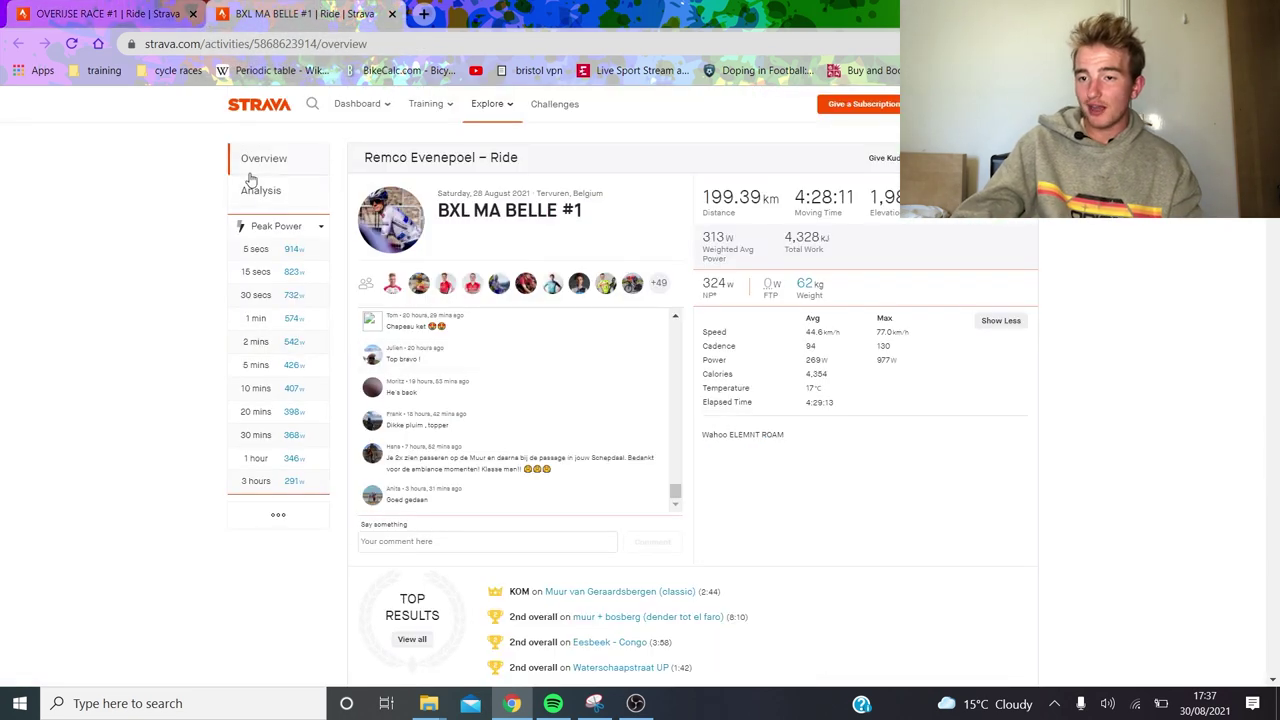
{"action": "scroll", "coordinate": [736, 305], "scroll_direction": "down", "scroll_amount": 2}
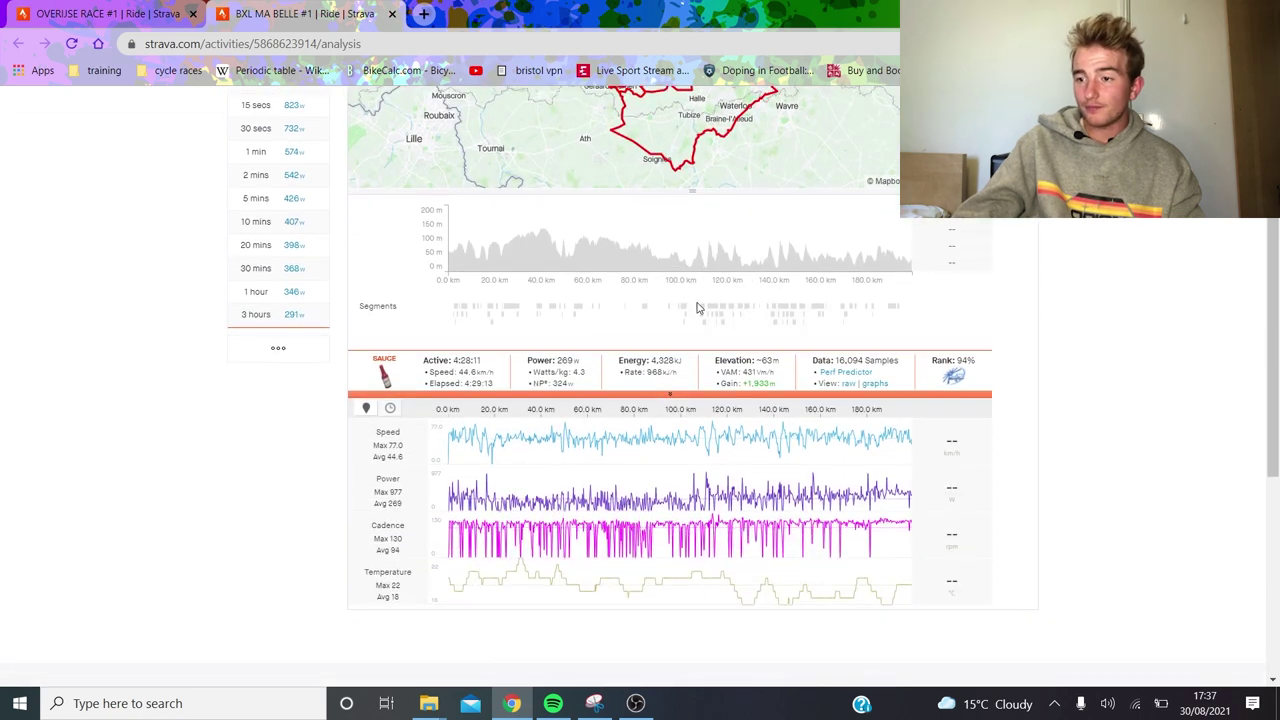
Check the muur + bosberg climb, then select the final 84.9 km (332 W, 368 W NP)
{"action": "left_click", "coordinate": [708, 311]}
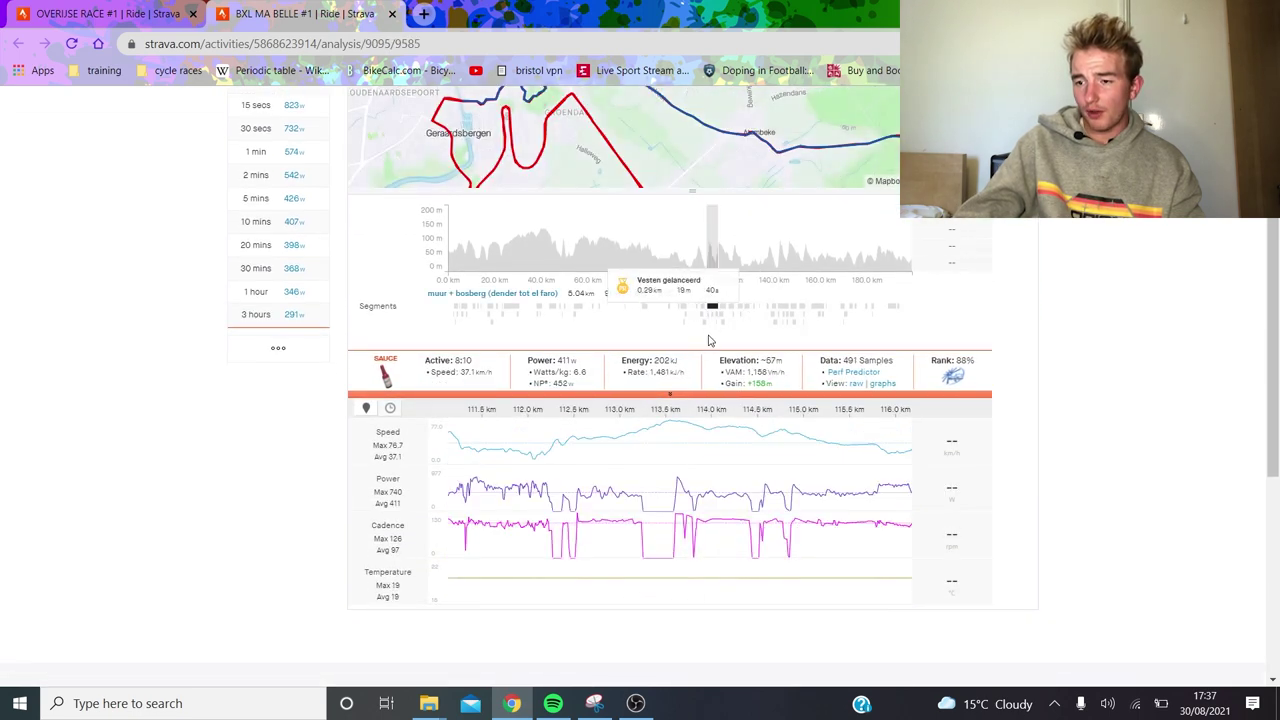
{"action": "left_click_drag", "start_coordinate": [548, 505], "coordinate": [466, 512]}
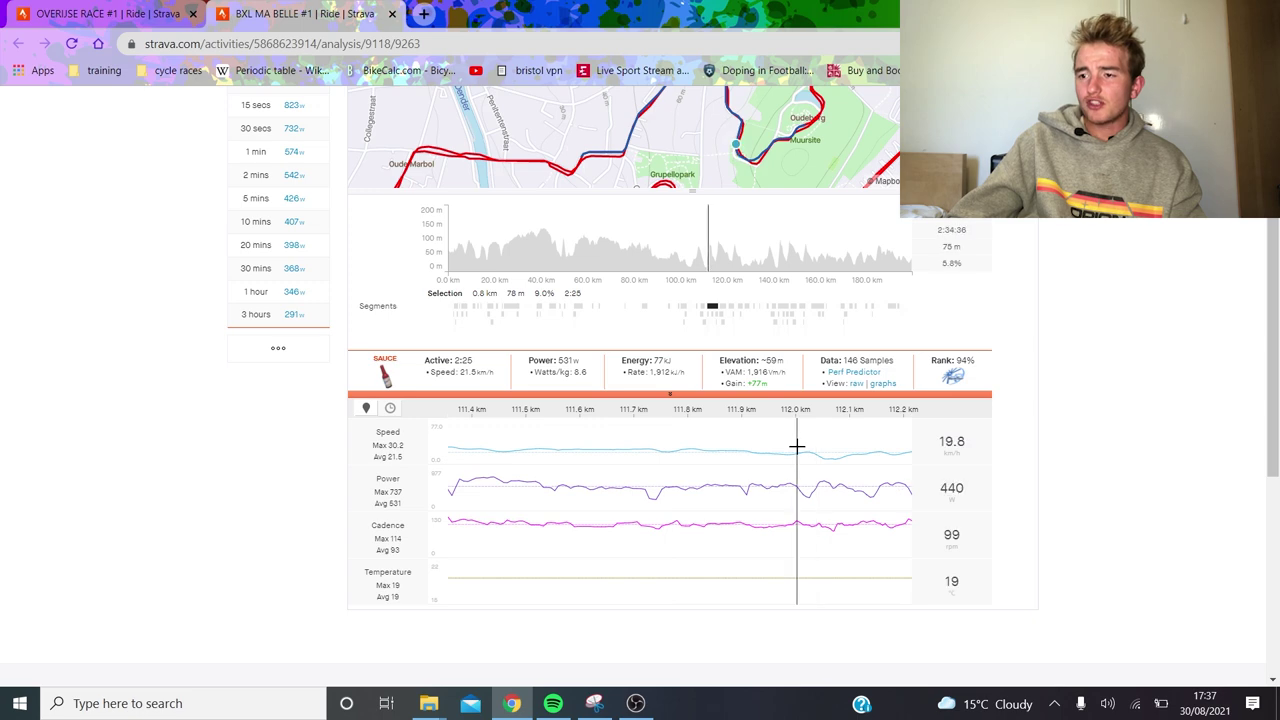
{"action": "left_click_drag", "start_coordinate": [713, 258], "coordinate": [1134, 226]}
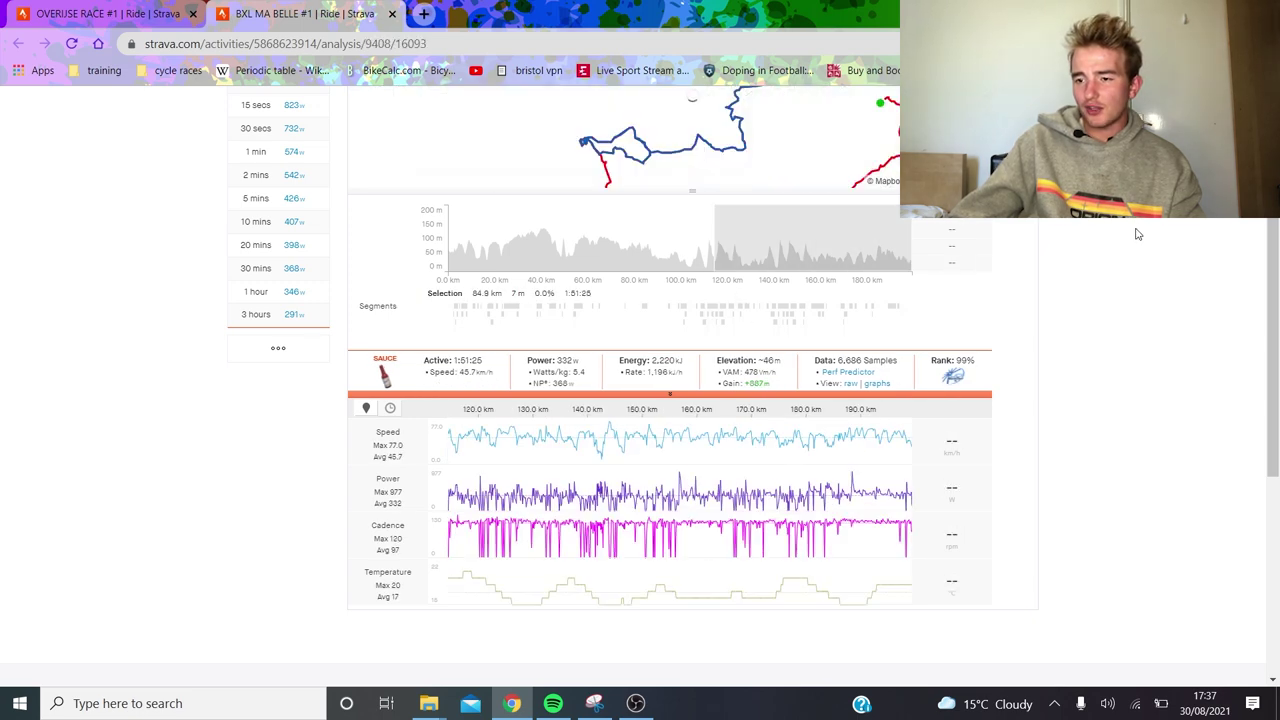
{"action": "mouse_move", "coordinate": [848, 461]}
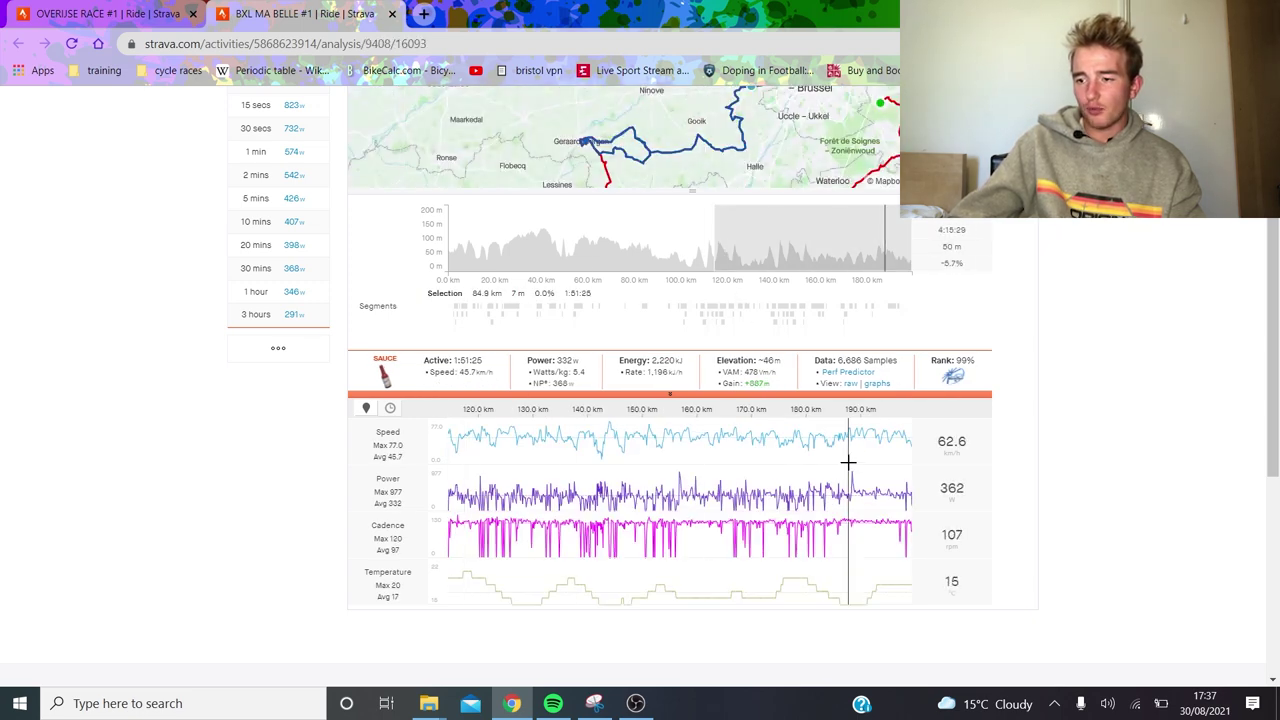
Narrow the selection to roughly 188.7–199.6 km: 11.0 km, 393 W, 440 W NP, 50.4 km/h
{"action": "left_click_drag", "start_coordinate": [828, 459], "coordinate": [277, 420]}
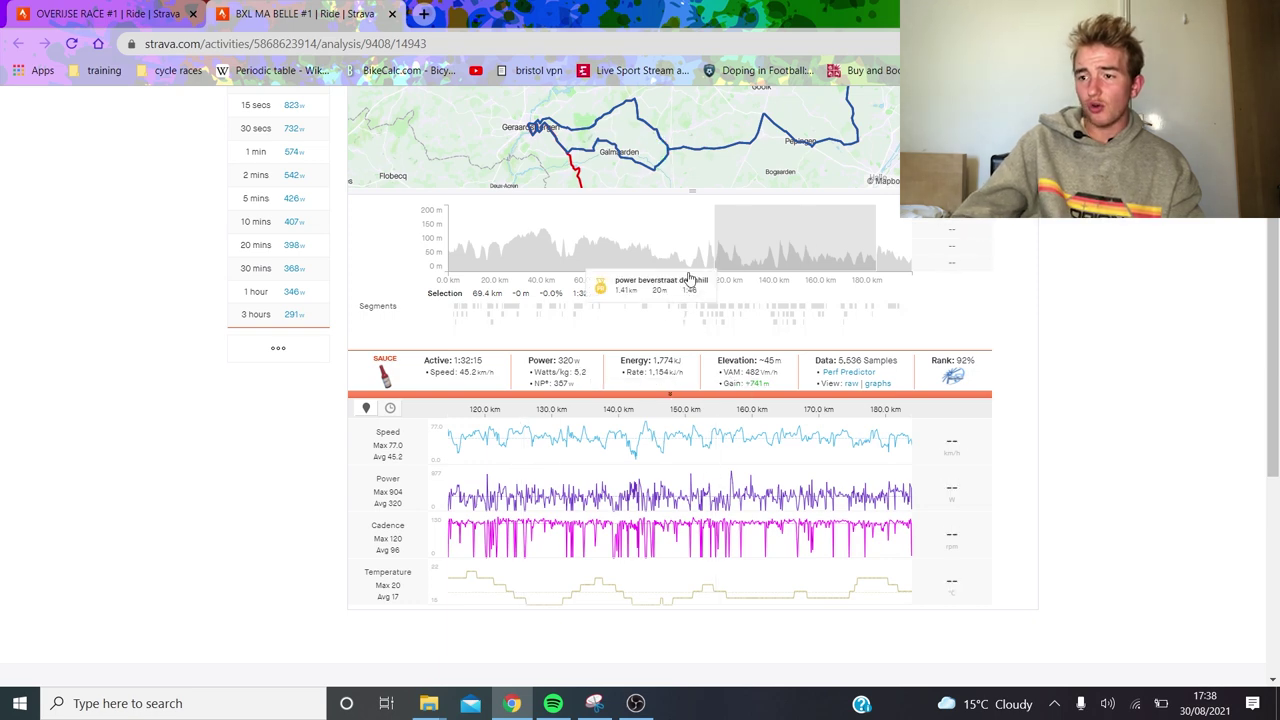
{"action": "left_click", "coordinate": [702, 245]}
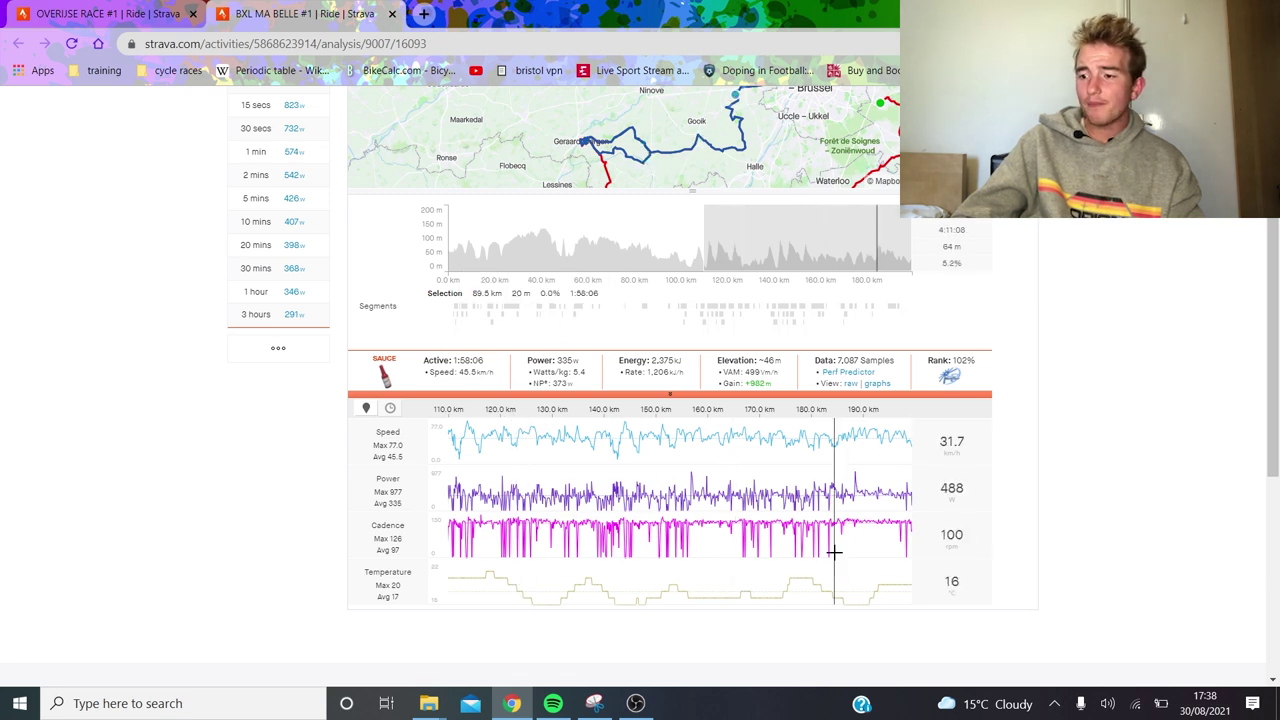
{"action": "left_click_drag", "start_coordinate": [834, 551], "coordinate": [912, 551]}
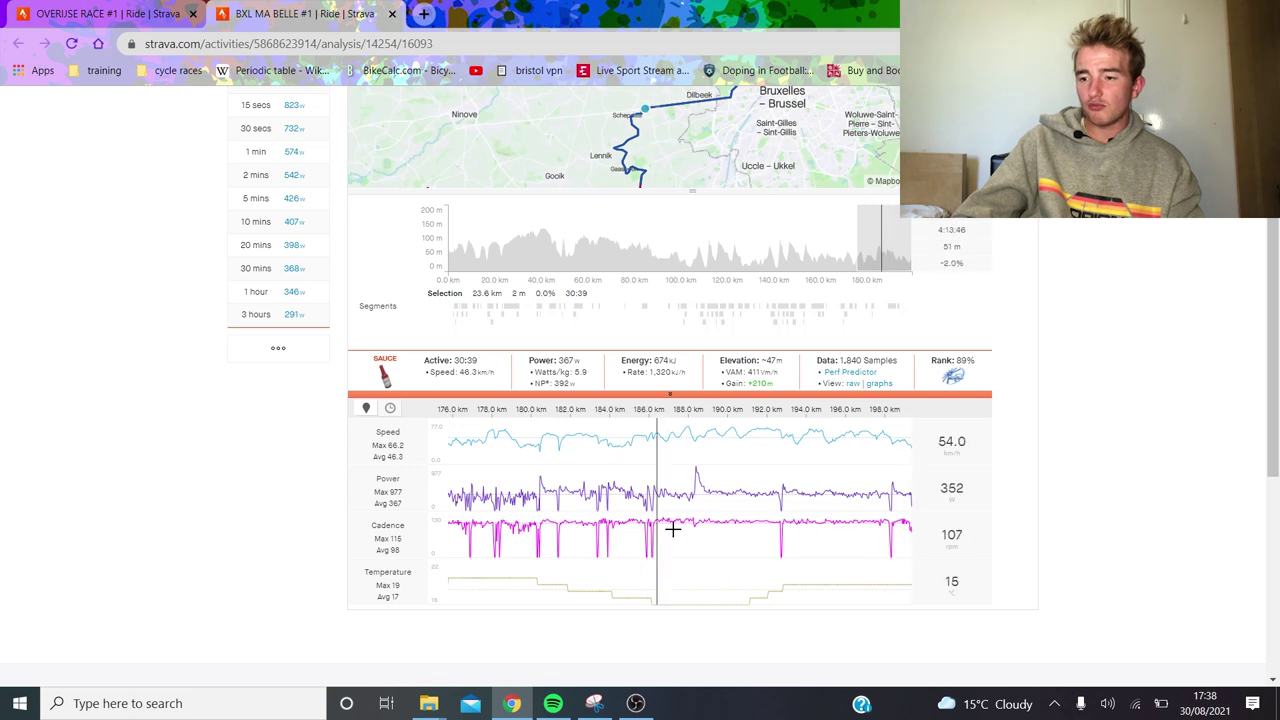
{"action": "left_click_drag", "start_coordinate": [690, 527], "coordinate": [1149, 514]}
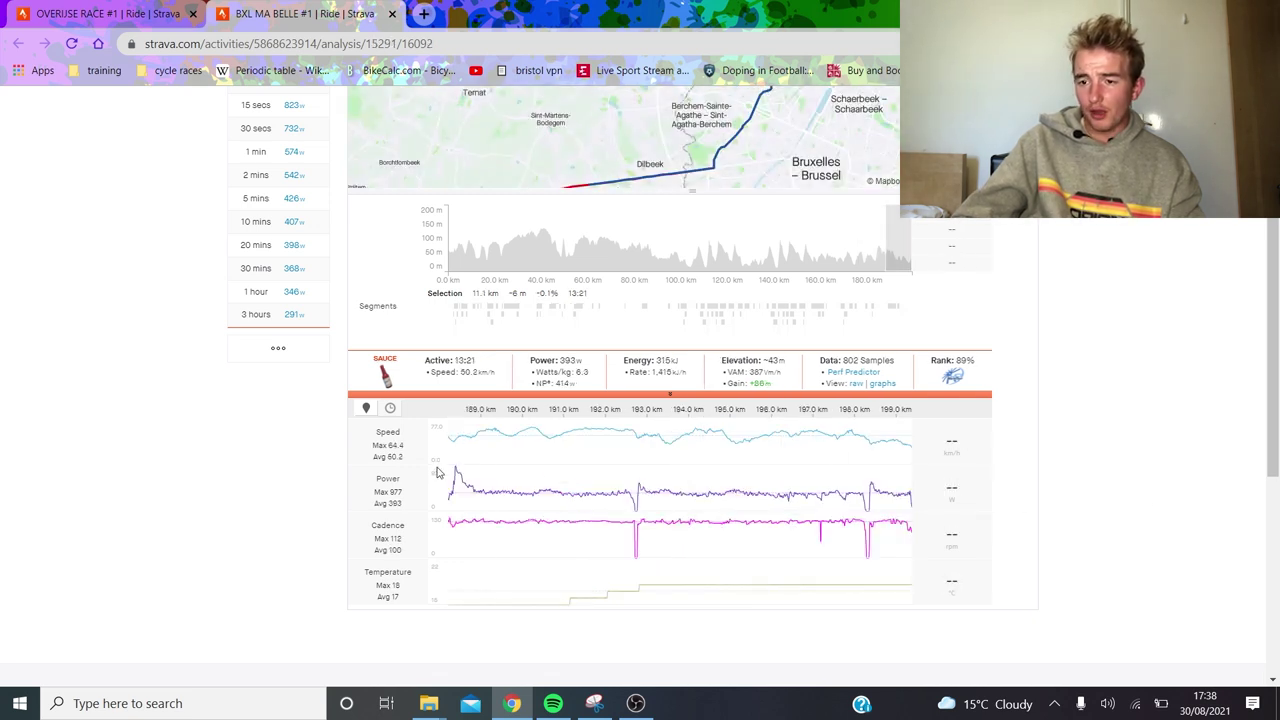
{"action": "mouse_move", "coordinate": [487, 433]}
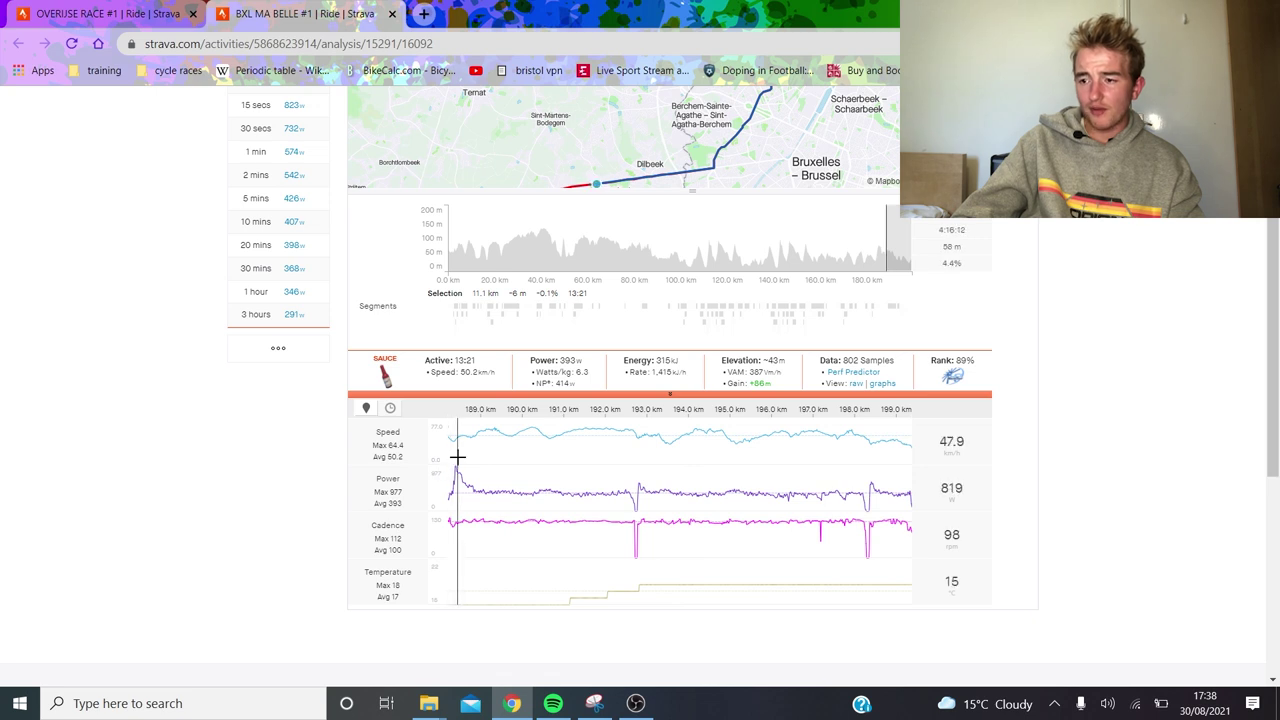
{"action": "left_click_drag", "start_coordinate": [453, 455], "coordinate": [1207, 485]}
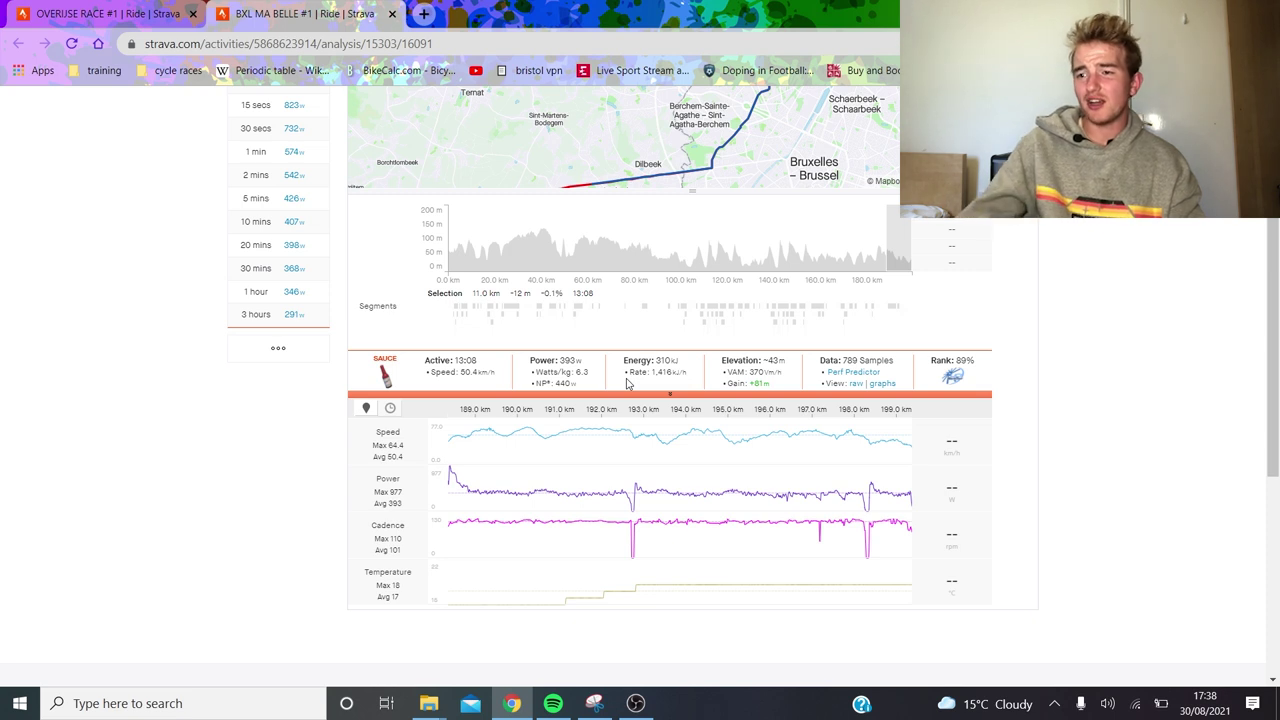
Switch the BXL Ma Belle peak list to Peak NP (466 W for 5 min, 416 W for 20 min)
{"action": "scroll", "coordinate": [530, 495], "scroll_direction": "up", "scroll_amount": 2}
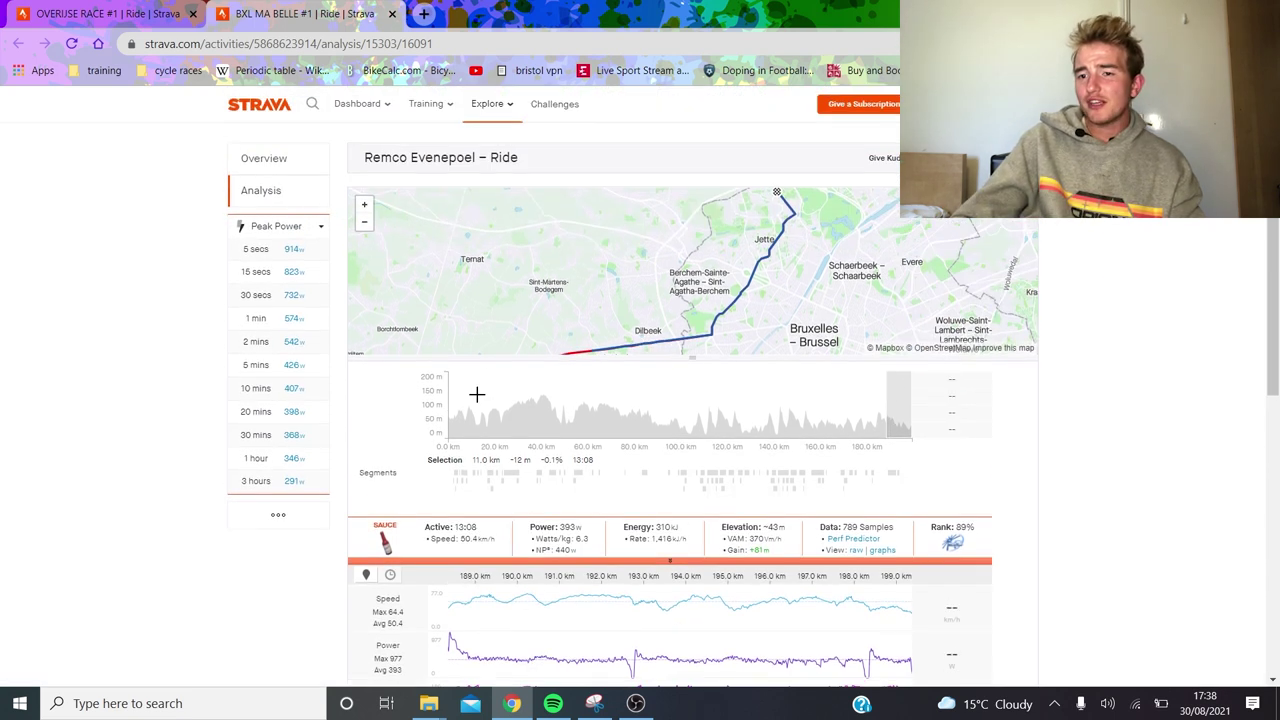
{"action": "left_click", "coordinate": [270, 226]}
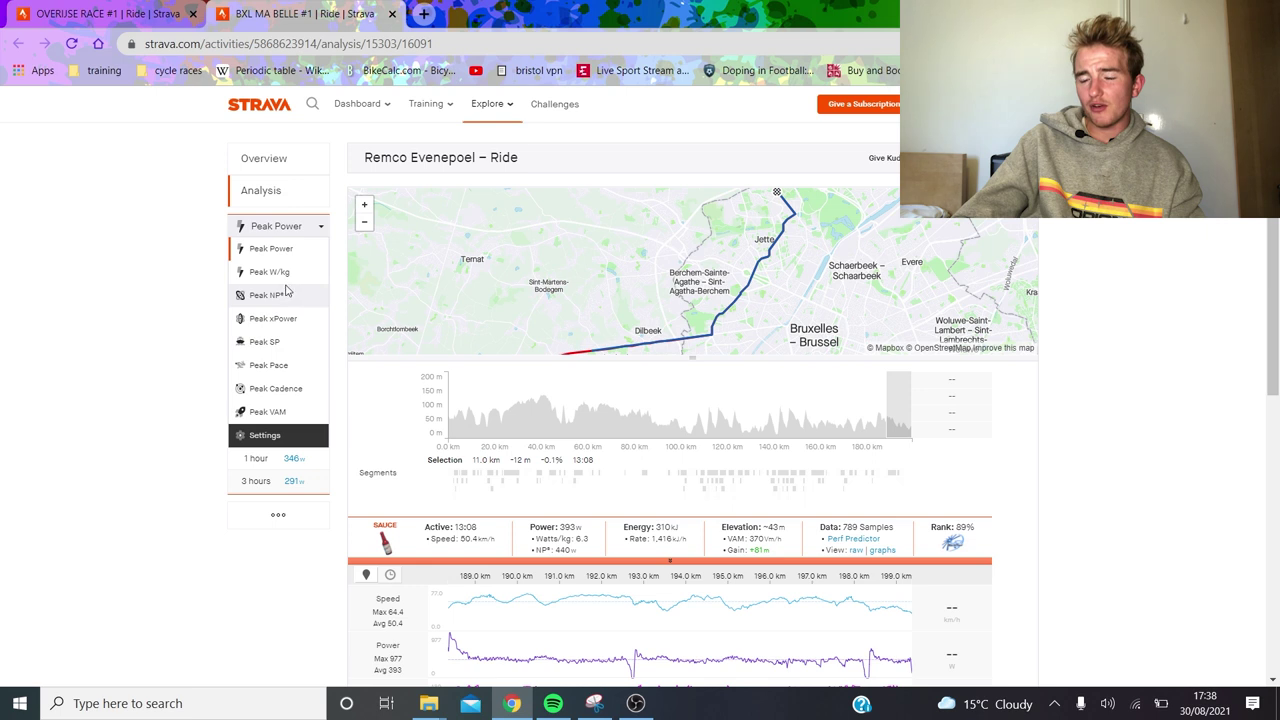
{"action": "left_click", "coordinate": [280, 295]}
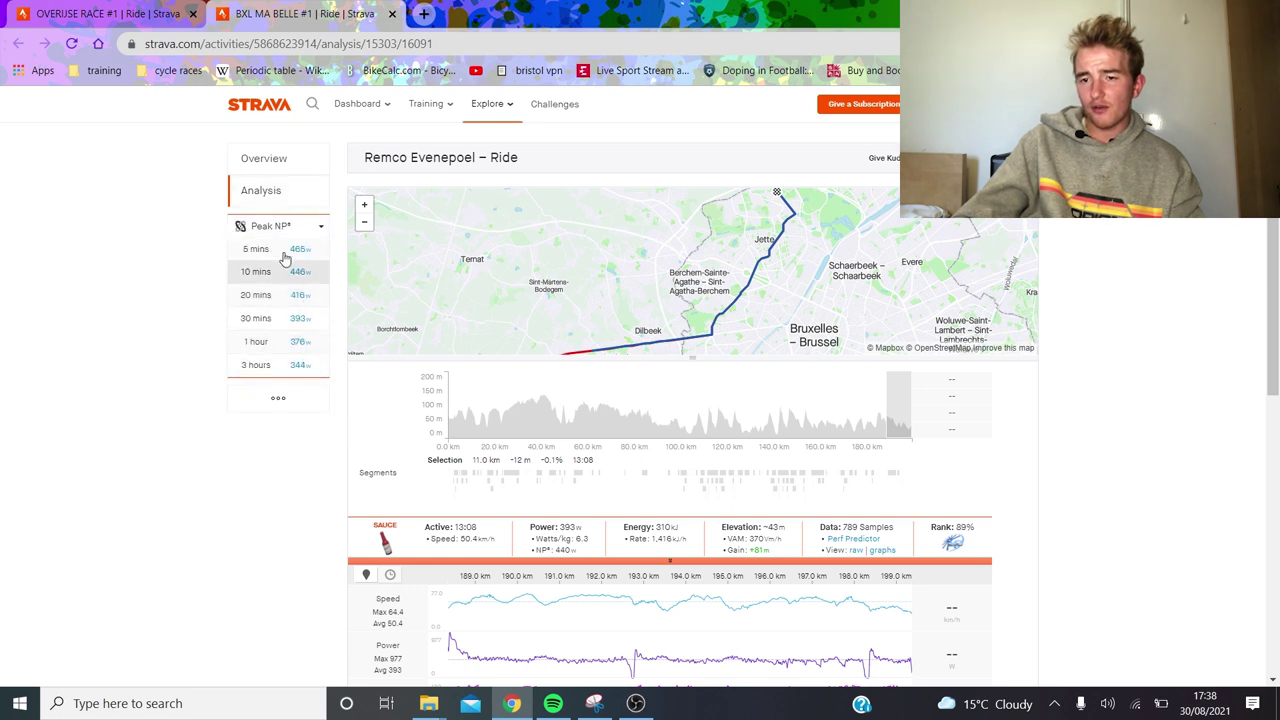